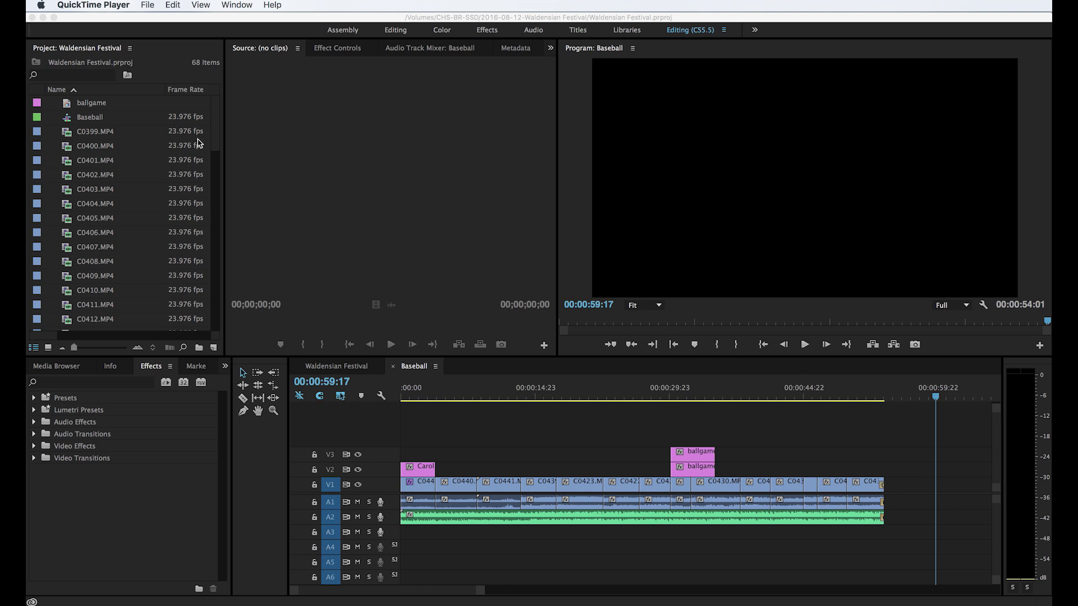
Bring the Premiere Pro window with the Waldensian Festival project to the front and scroll the Project panel
{"action": "left_click", "coordinate": [219, 139]}
{"action": "left_click_drag", "start_coordinate": [217, 141], "coordinate": [150, 15]}
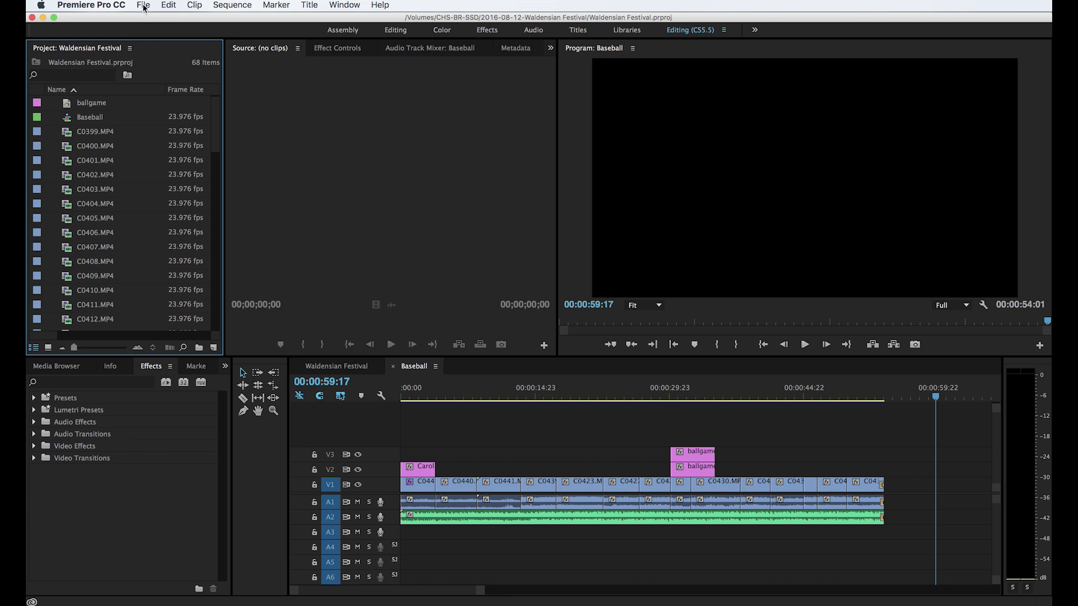
{"action": "left_click", "coordinate": [144, 5]}
Create a new sequence named 'Resize' from the AVCHD 1080p24 preset
{"action": "mouse_move", "coordinate": [162, 22]}
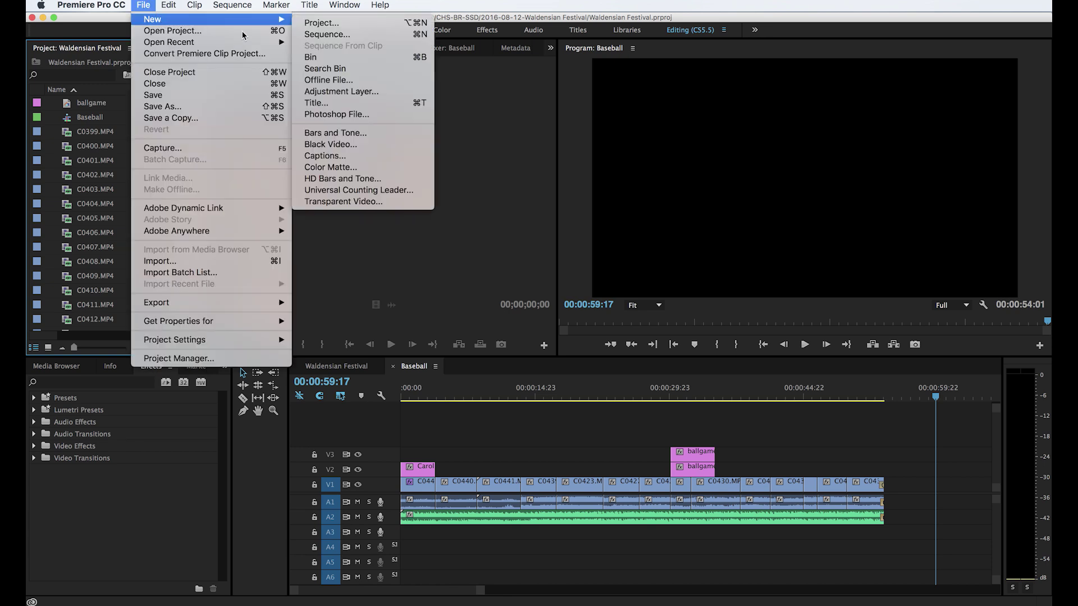
{"action": "left_click", "coordinate": [323, 35]}
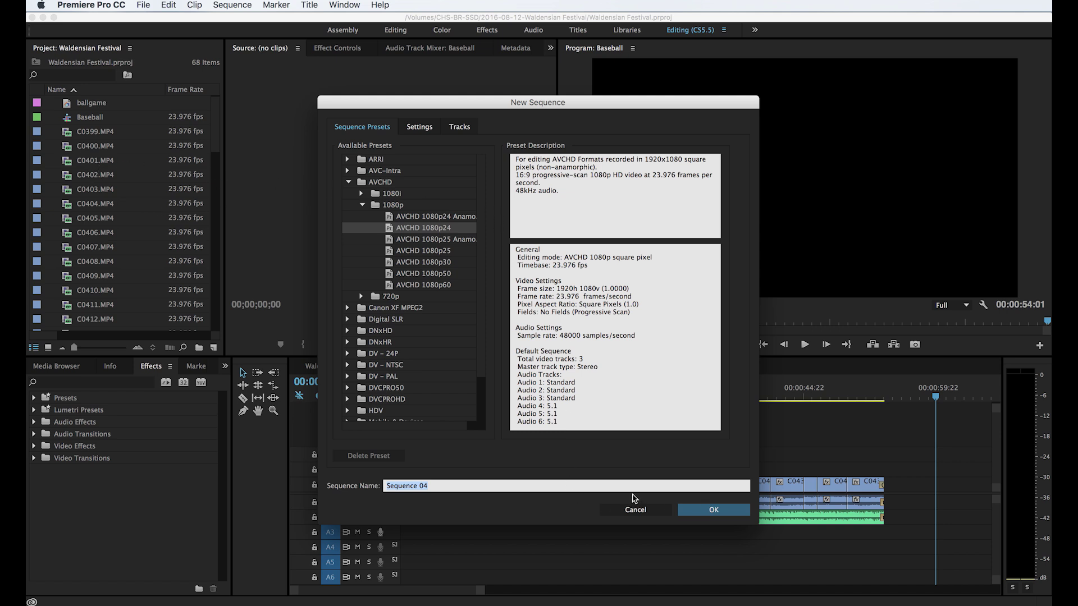
{"action": "type", "text": "Resize"}
{"action": "left_click", "coordinate": [715, 510]}
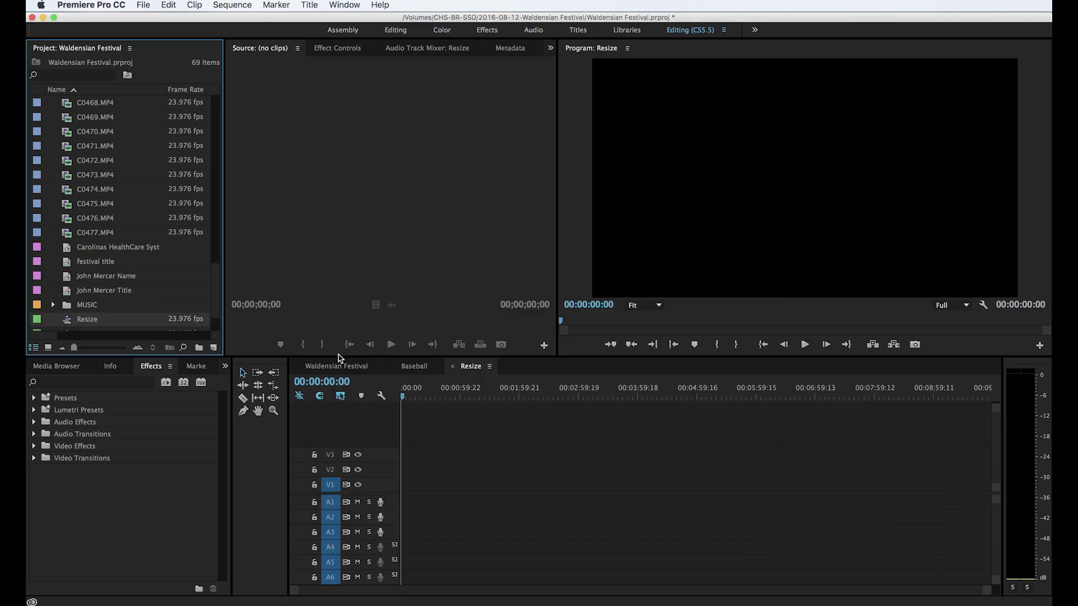
Select clips C0399.MP4 through C0439.MP4 in the Project panel and drag all 41 onto the Resize timeline
{"action": "left_click_drag", "start_coordinate": [221, 281], "coordinate": [219, 117]}
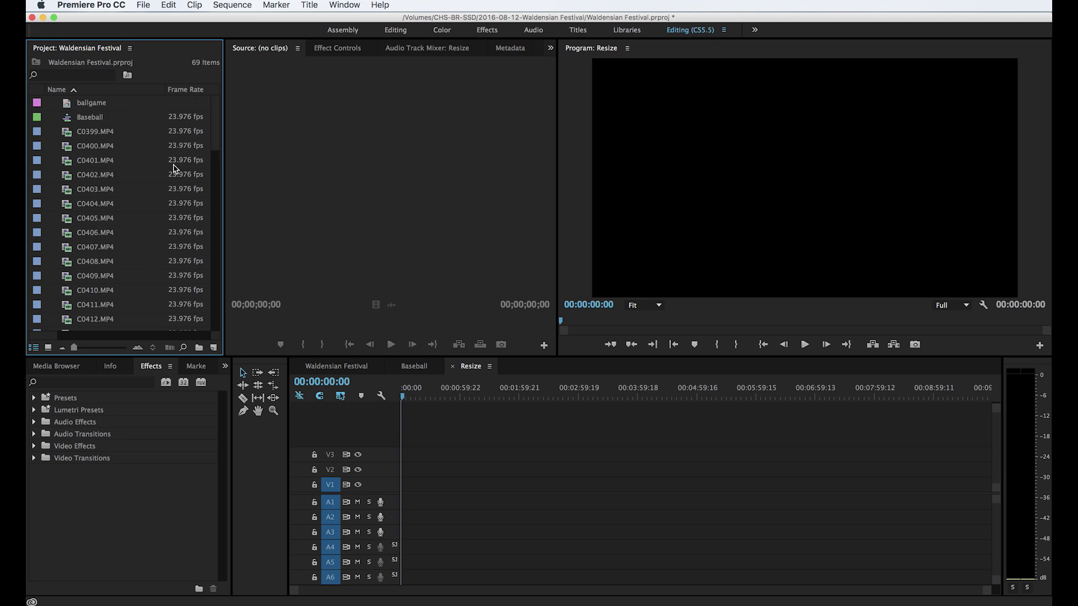
{"action": "left_click", "coordinate": [100, 131]}
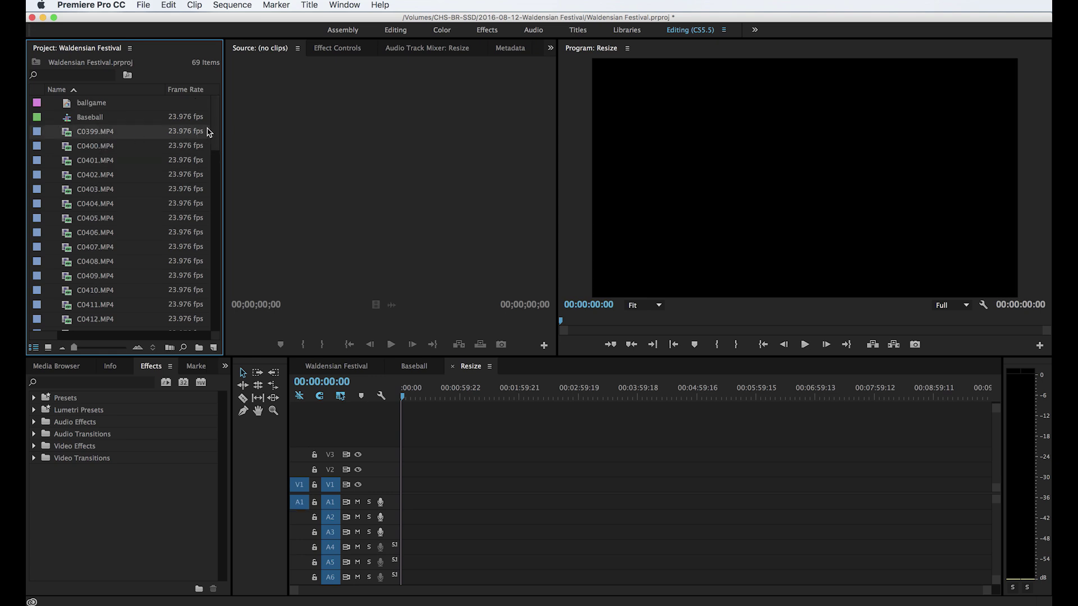
{"action": "mouse_move", "coordinate": [100, 132]}
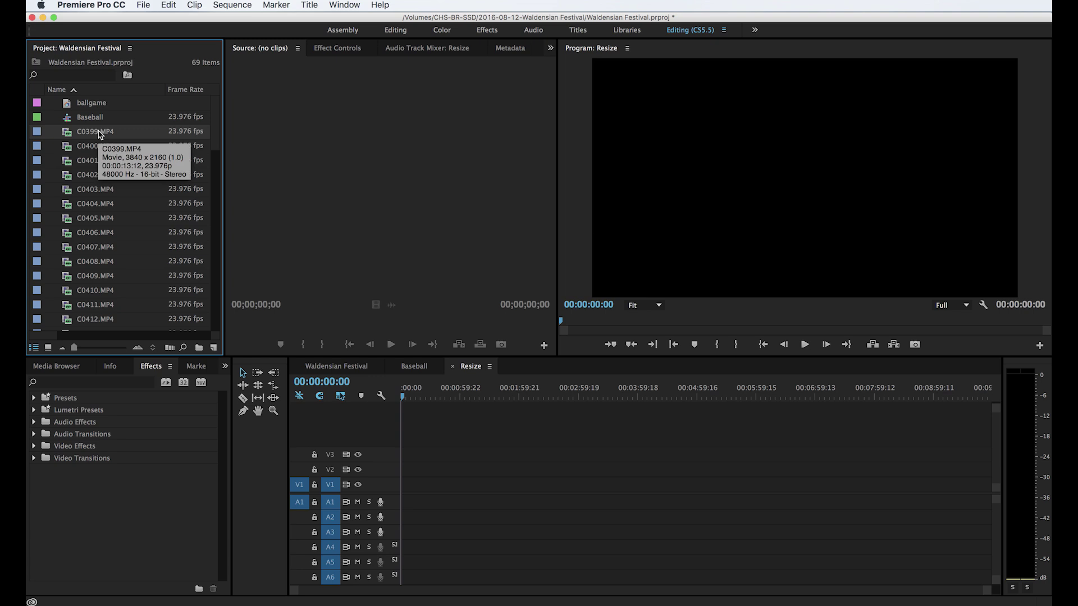
{"action": "left_click", "coordinate": [100, 133]}
{"action": "left_click", "coordinate": [171, 135]}
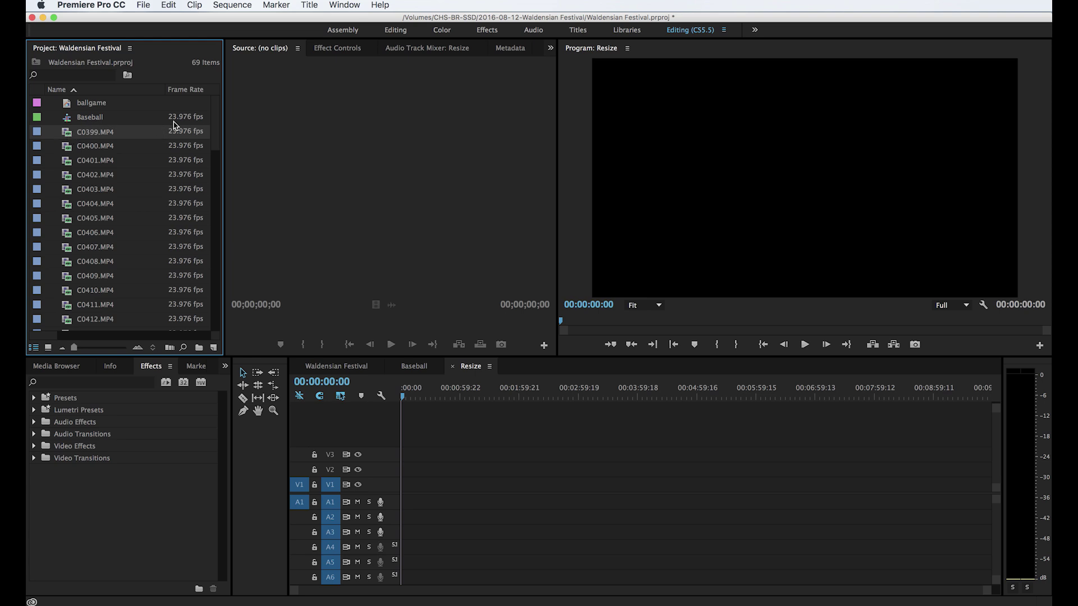
{"action": "left_click_drag", "start_coordinate": [215, 120], "coordinate": [214, 212]}
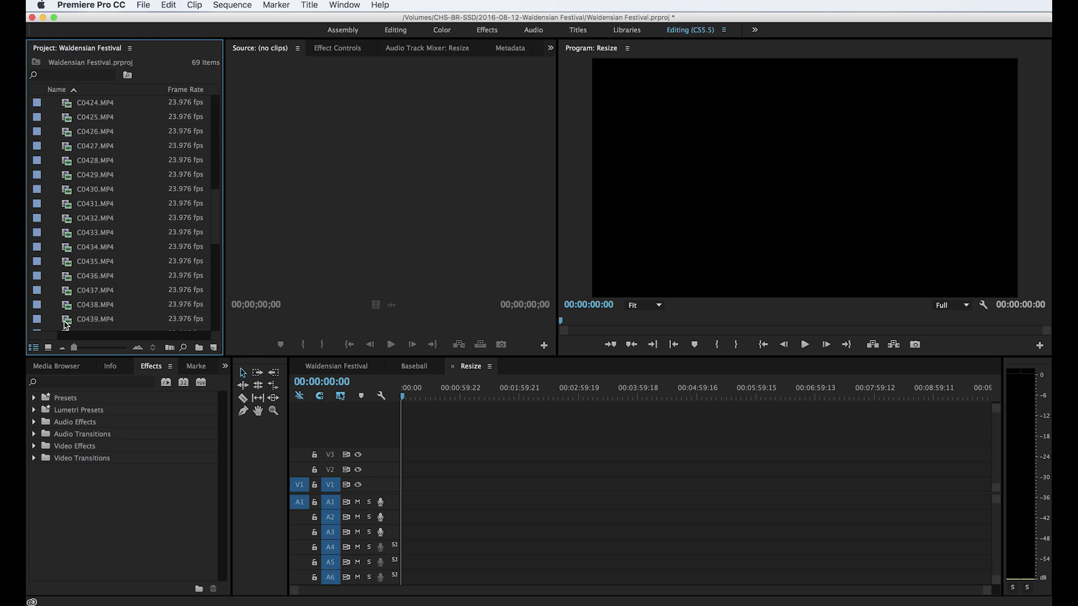
{"action": "left_click", "coordinate": [66, 325], "text": "shift"}
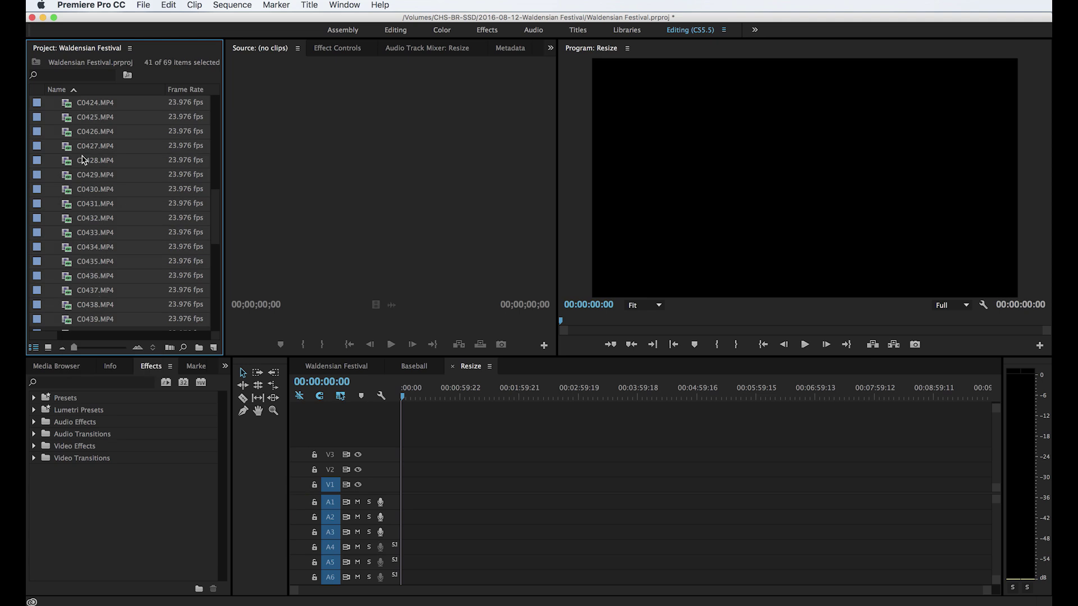
{"action": "left_click_drag", "start_coordinate": [69, 165], "coordinate": [407, 488]}
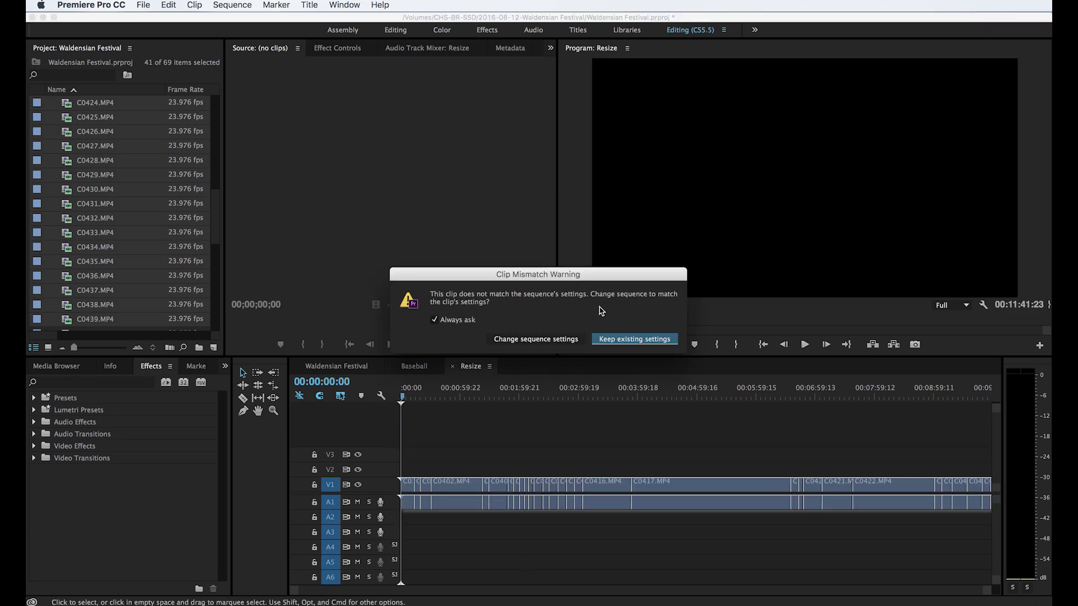
Keep the sequence's existing 1080p settings in the Clip Mismatch Warning, then scrub and select a V1 clip
{"action": "left_click", "coordinate": [527, 339]}
{"action": "left_click", "coordinate": [626, 340]}
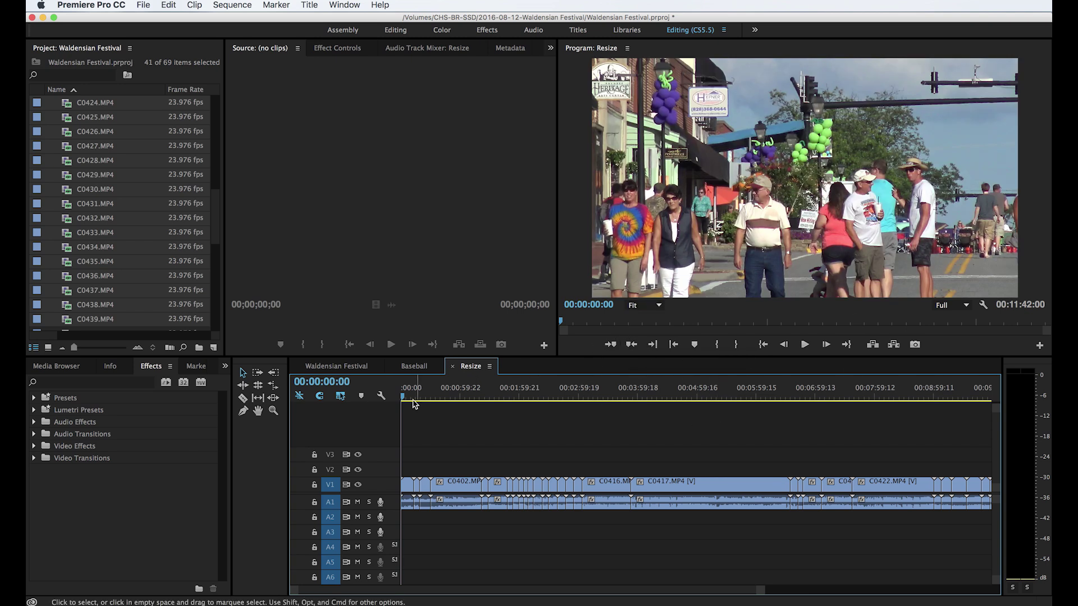
{"action": "left_click_drag", "start_coordinate": [404, 399], "coordinate": [419, 399]}
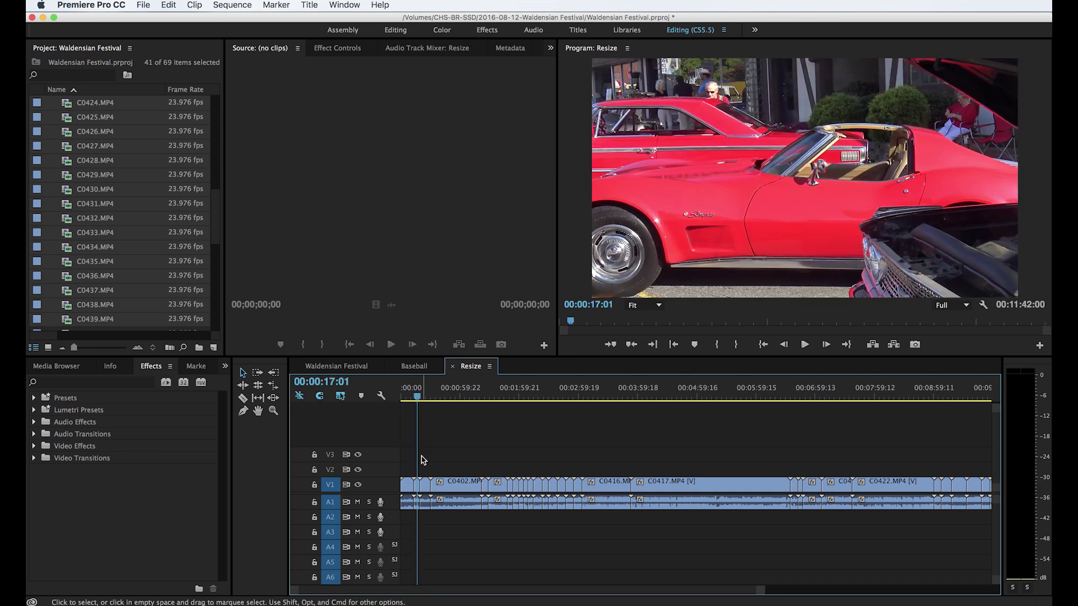
{"action": "left_click", "coordinate": [416, 486]}
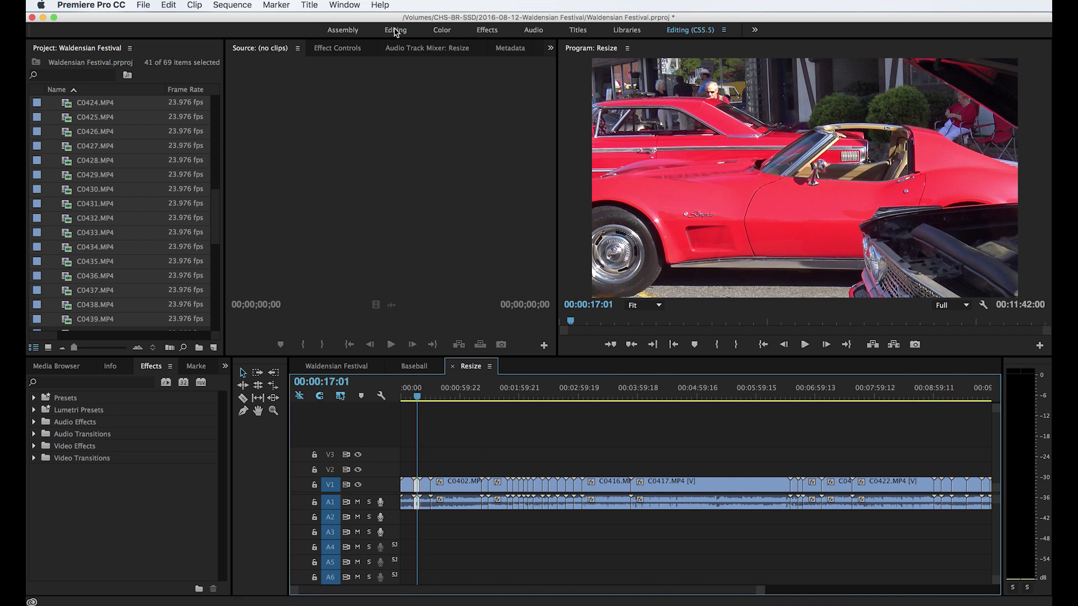
Expand Motion > Scale in Effect Controls, then move back near 3 seconds and select C0399.MP4
{"action": "left_click", "coordinate": [337, 51]}
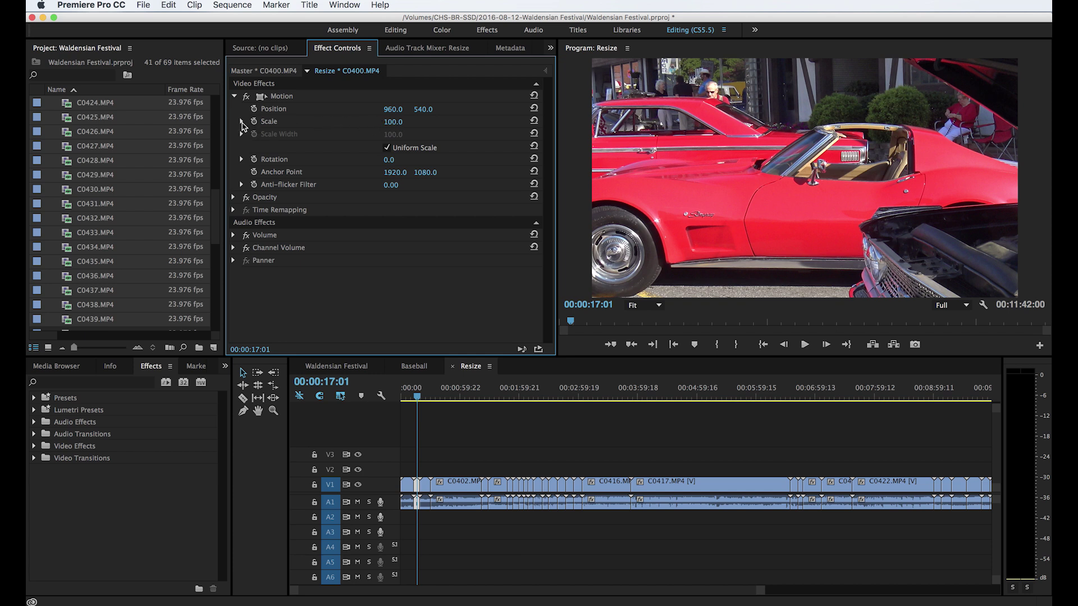
{"action": "left_click", "coordinate": [241, 122]}
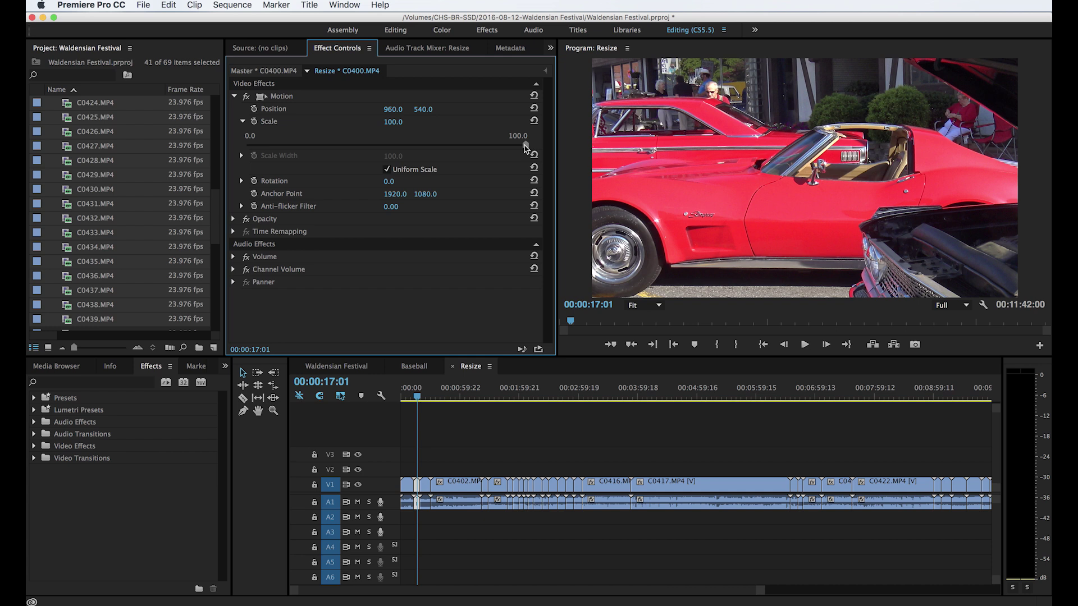
{"action": "mouse_move", "coordinate": [525, 146]}
{"action": "left_mouse_down"}
{"action": "mouse_move", "coordinate": [406, 146]}
{"action": "mouse_move", "coordinate": [526, 148]}
{"action": "left_mouse_up"}
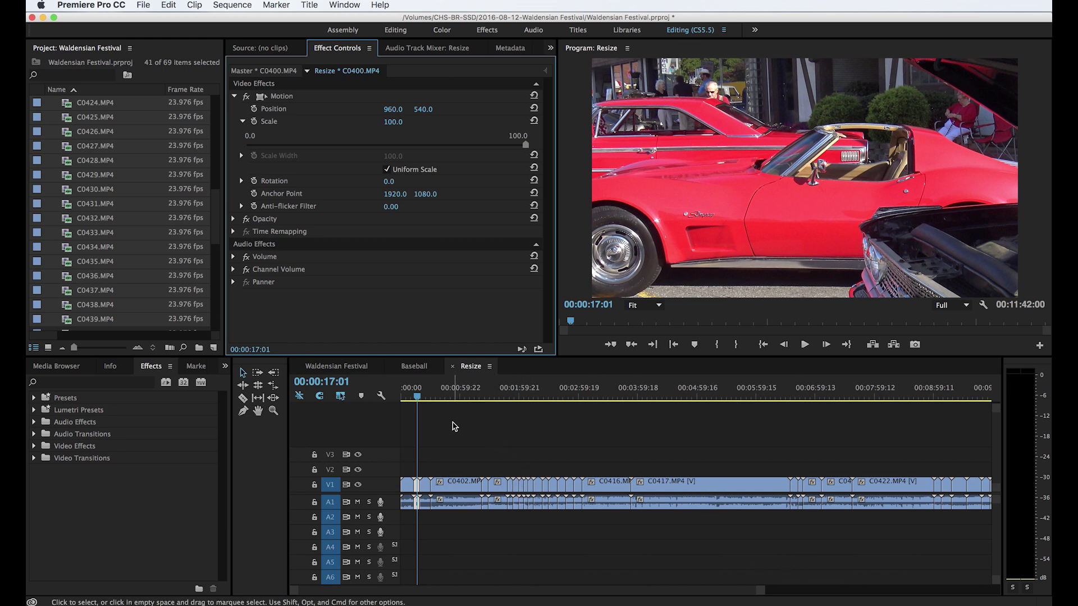
{"action": "left_click_drag", "start_coordinate": [419, 395], "coordinate": [404, 395]}
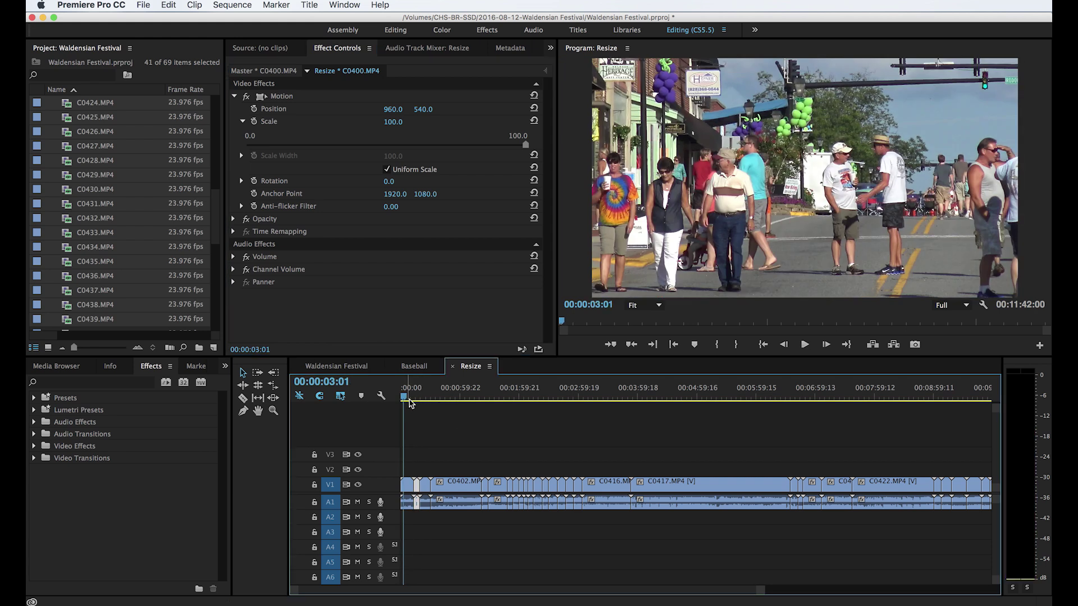
{"action": "left_click", "coordinate": [411, 495]}
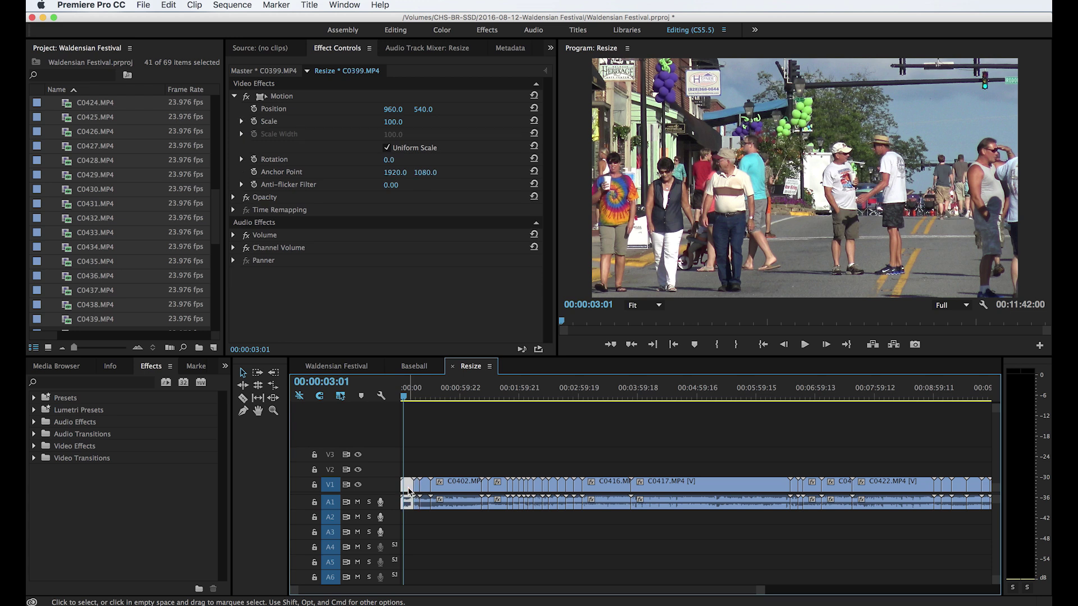
Set C0399.MP4's Scale to 50 in Effect Controls, re-entering 50 after a slider tweak
{"action": "left_click", "coordinate": [393, 123]}
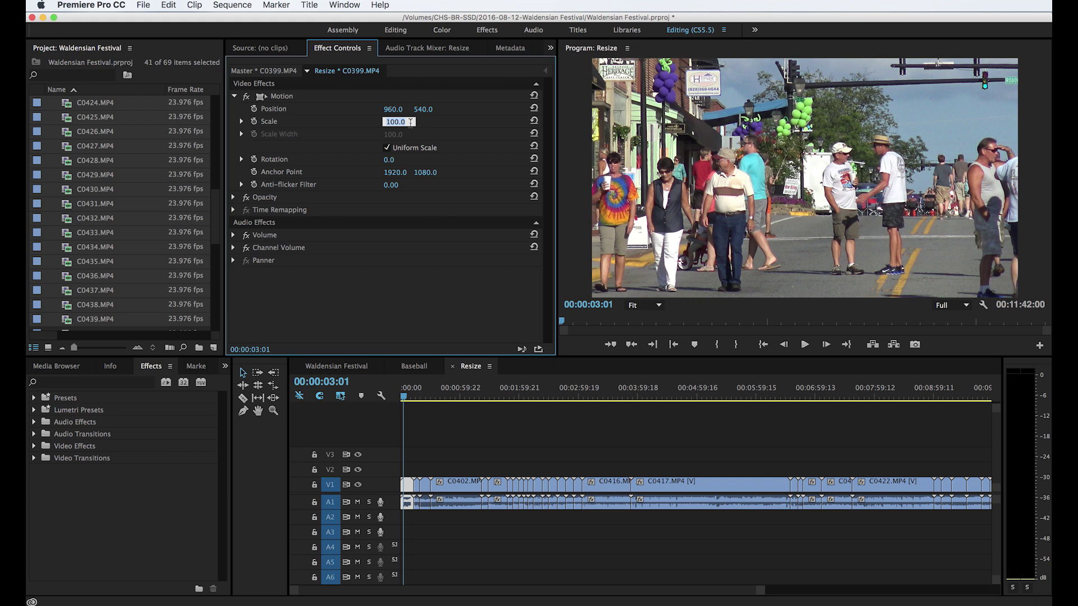
{"action": "type", "text": "50"}
{"action": "key", "text": "Return"}
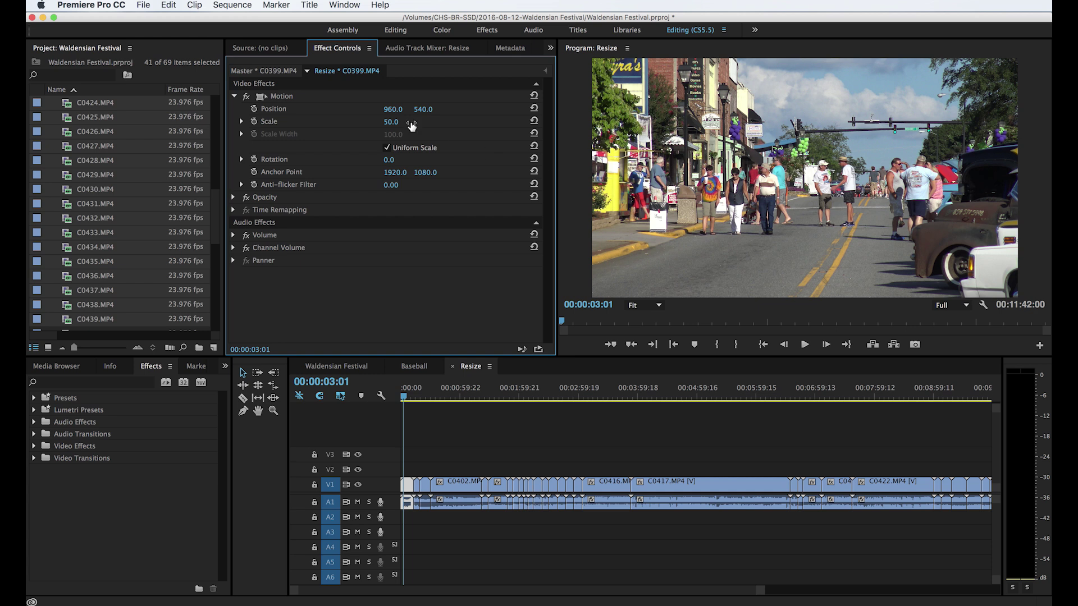
{"action": "left_click", "coordinate": [242, 122]}
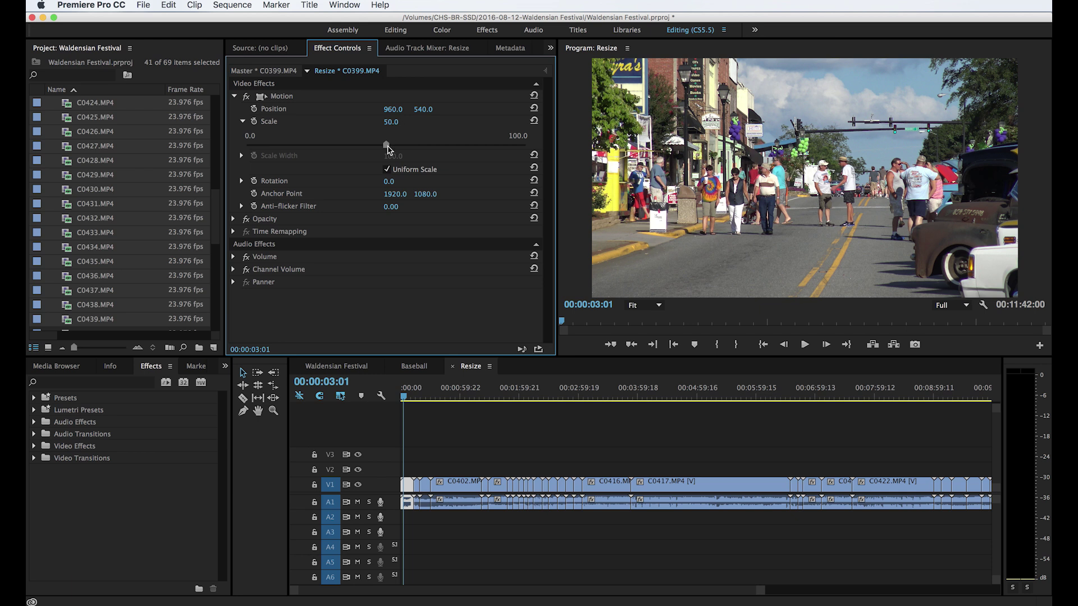
{"action": "left_click_drag", "start_coordinate": [387, 146], "coordinate": [362, 149]}
{"action": "left_click", "coordinate": [397, 122]}
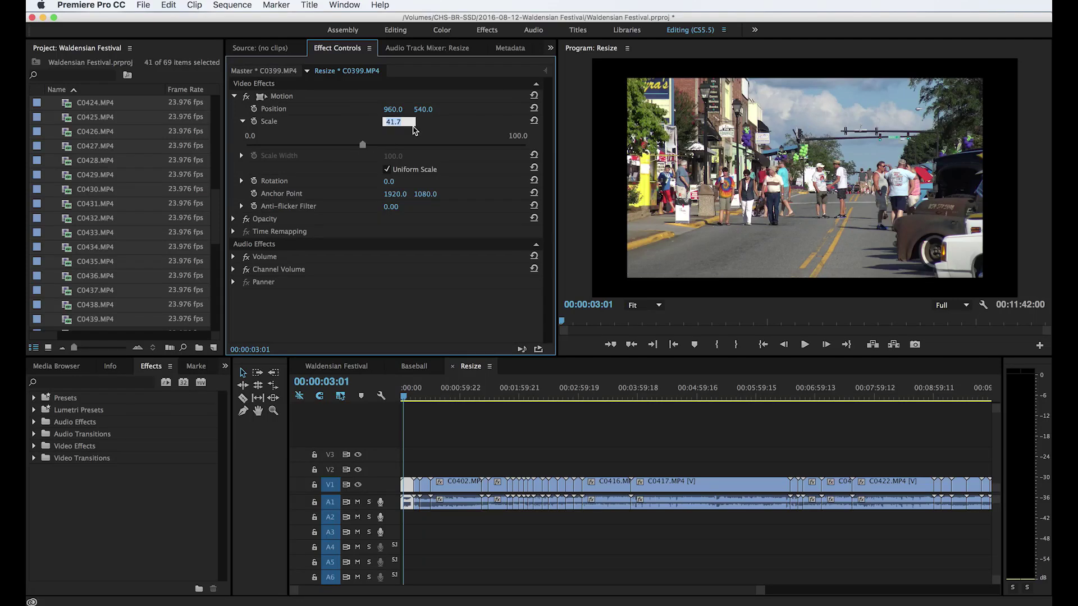
{"action": "type", "text": "50"}
{"action": "key", "text": "Return"}
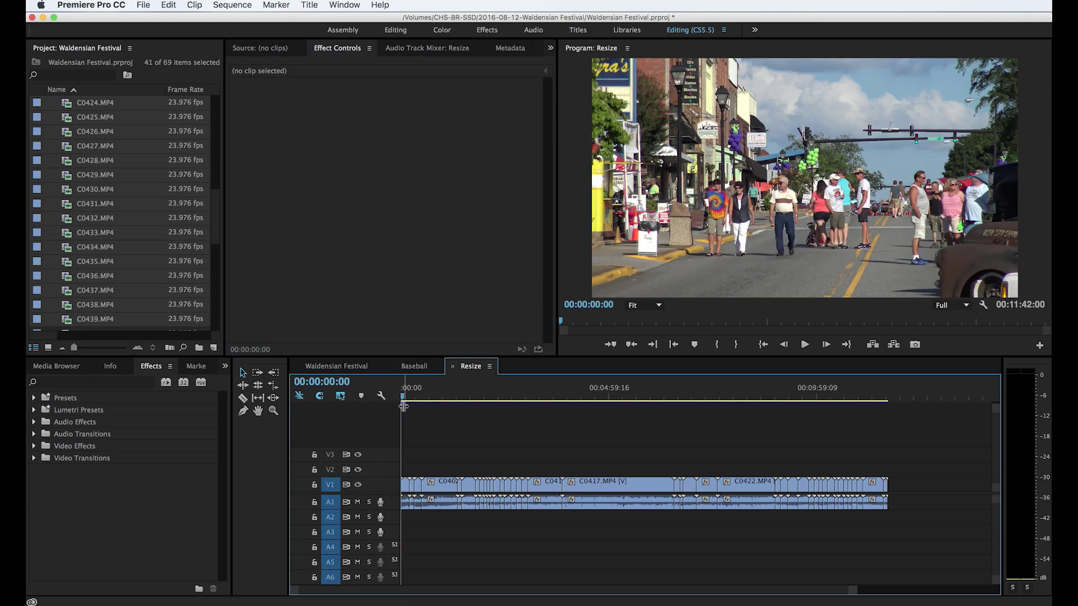
Show C0399's frame bounds, then marquee-select every clip on the Resize timeline and scrub to check them
{"action": "left_click", "coordinate": [403, 399]}
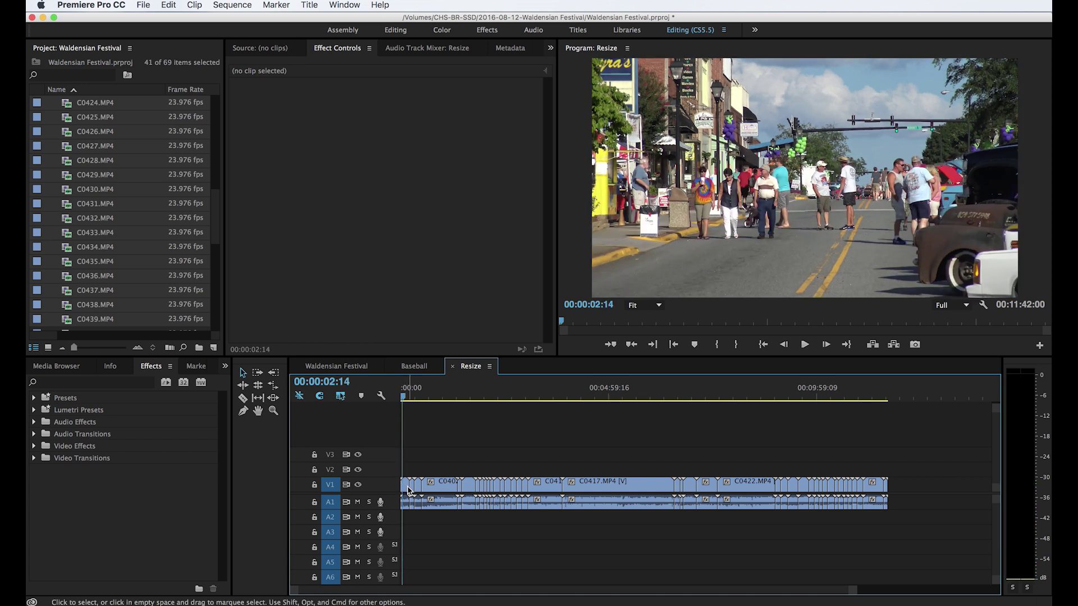
{"action": "left_click", "coordinate": [407, 485]}
{"action": "left_click", "coordinate": [285, 99]}
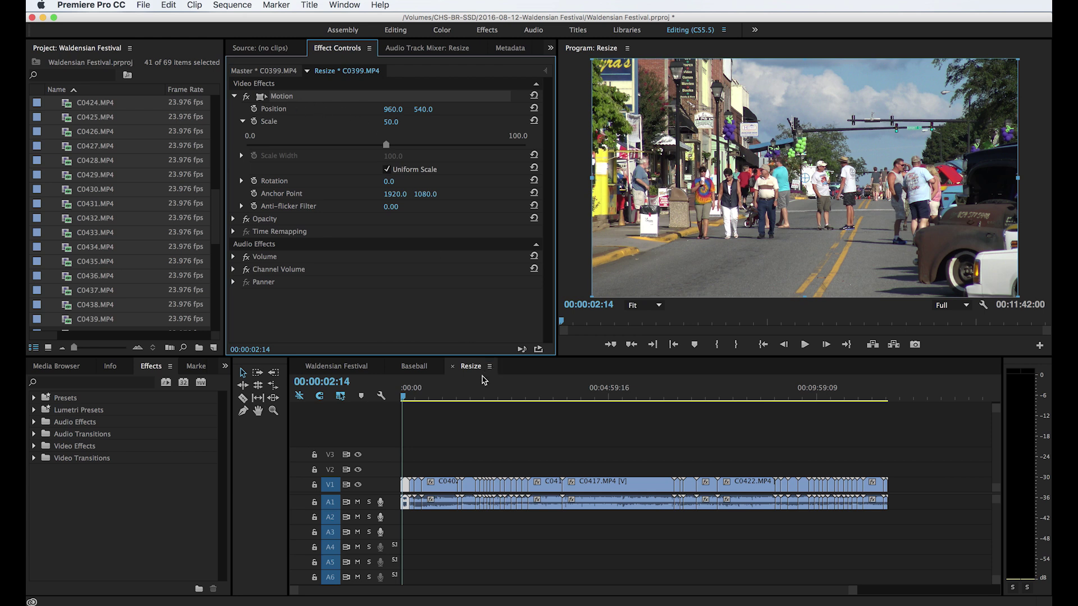
{"action": "left_click_drag", "start_coordinate": [432, 396], "coordinate": [481, 416]}
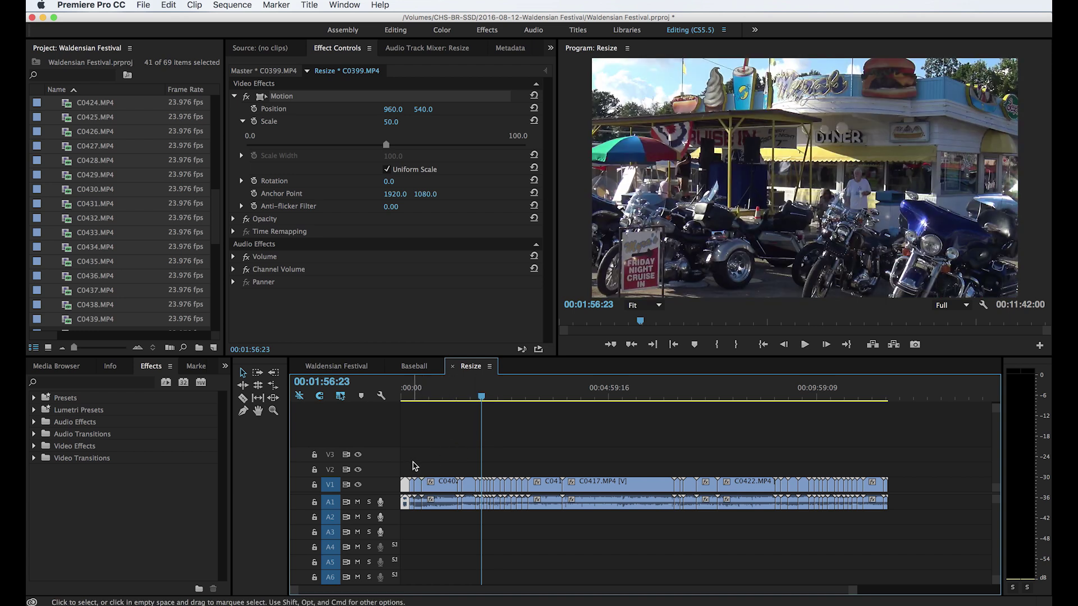
{"action": "left_click_drag", "start_coordinate": [414, 465], "coordinate": [895, 502]}
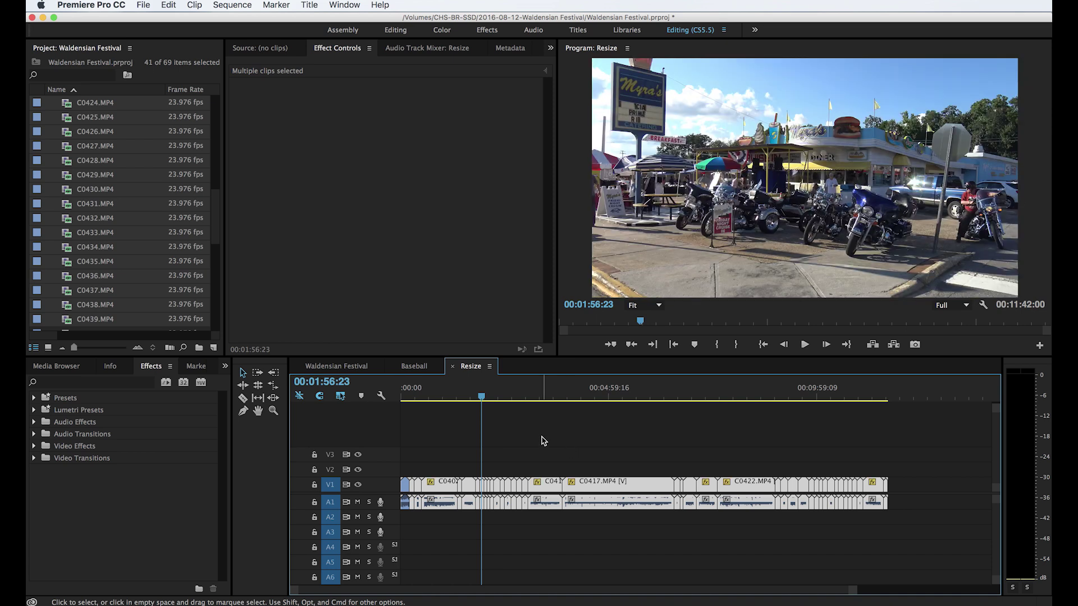
{"action": "left_click_drag", "start_coordinate": [483, 397], "coordinate": [513, 405]}
Deselect the clips and select the short C0414 clip to view its Motion settings
{"action": "left_click", "coordinate": [597, 436]}
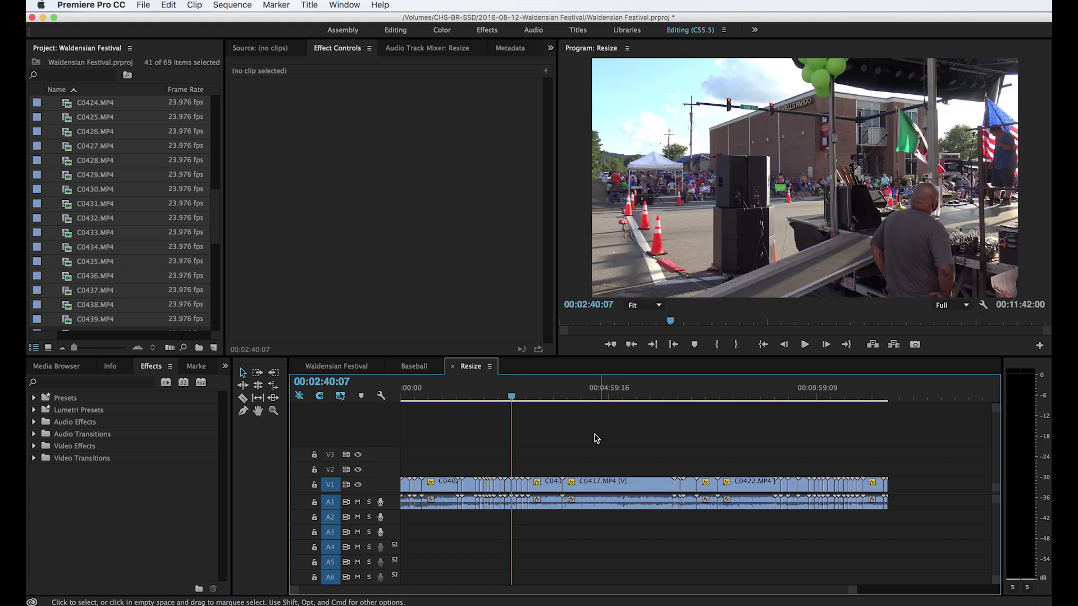
{"action": "left_click", "coordinate": [520, 487]}
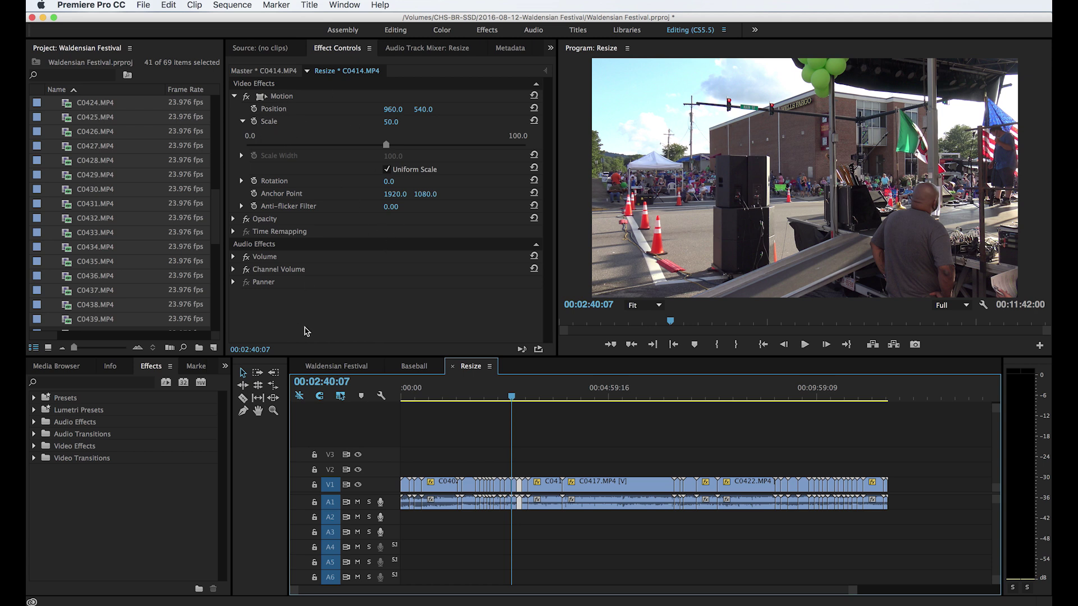
{"action": "left_click", "coordinate": [282, 100]}
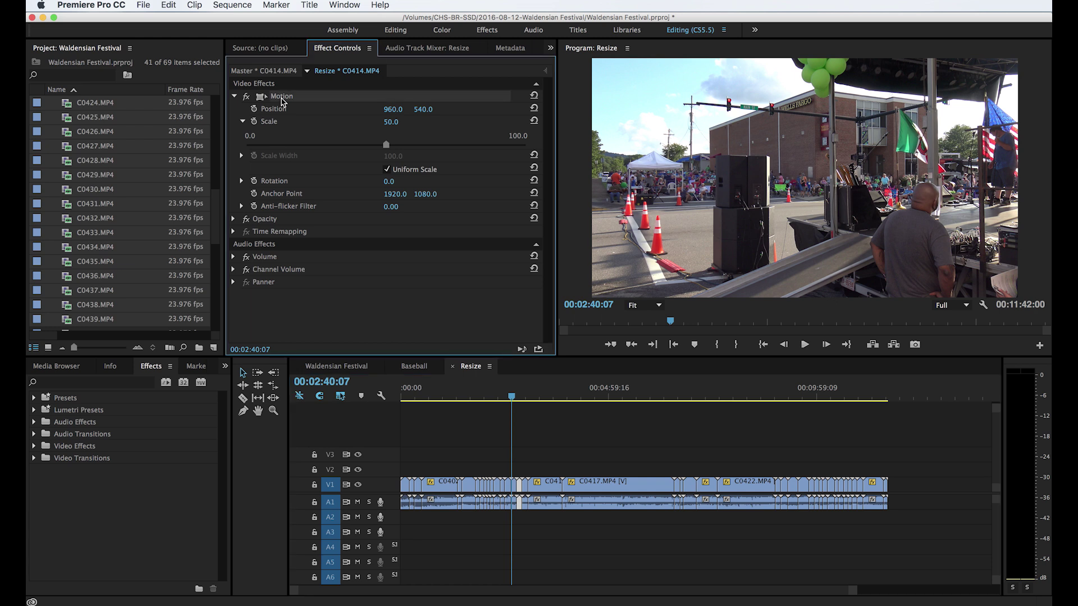
Search the Effects panel for 'bri' and apply Brightness & Contrast to clip C0413, then check it
{"action": "left_click", "coordinate": [64, 383]}
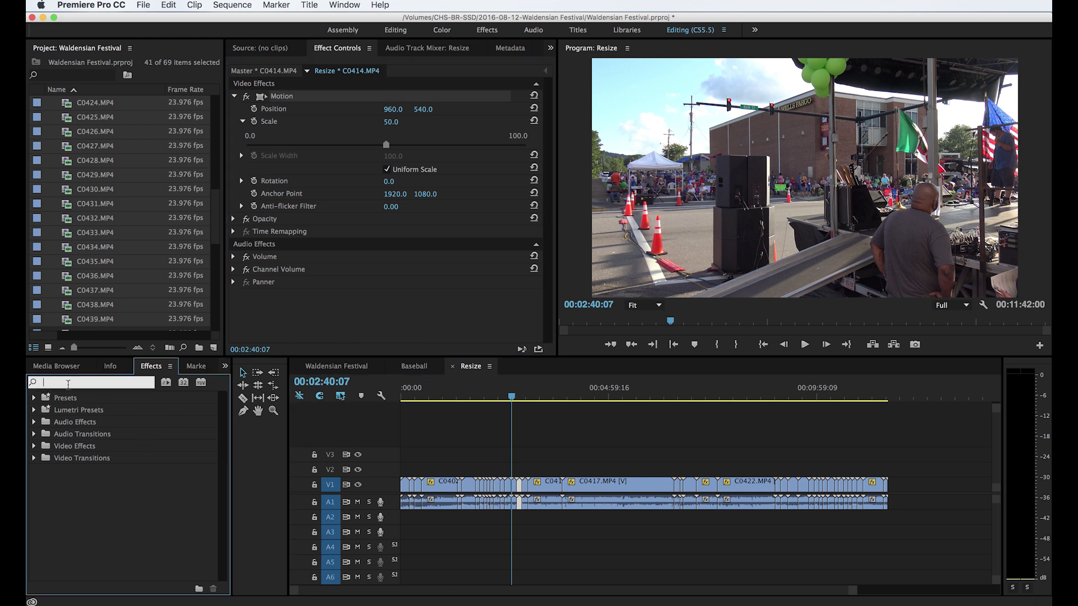
{"action": "type", "text": "b"}
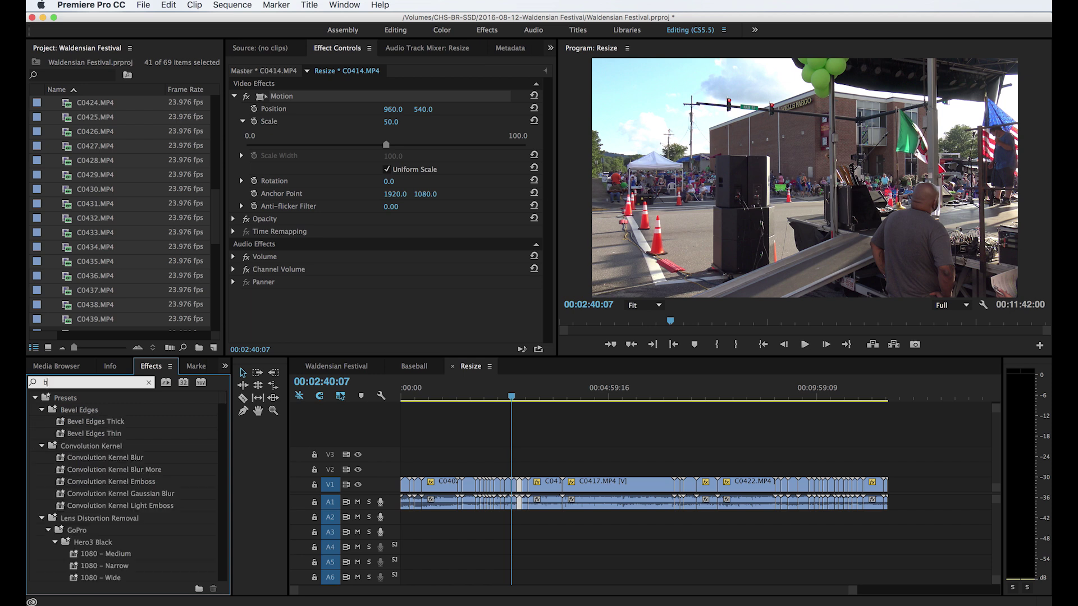
{"action": "type", "text": "ri"}
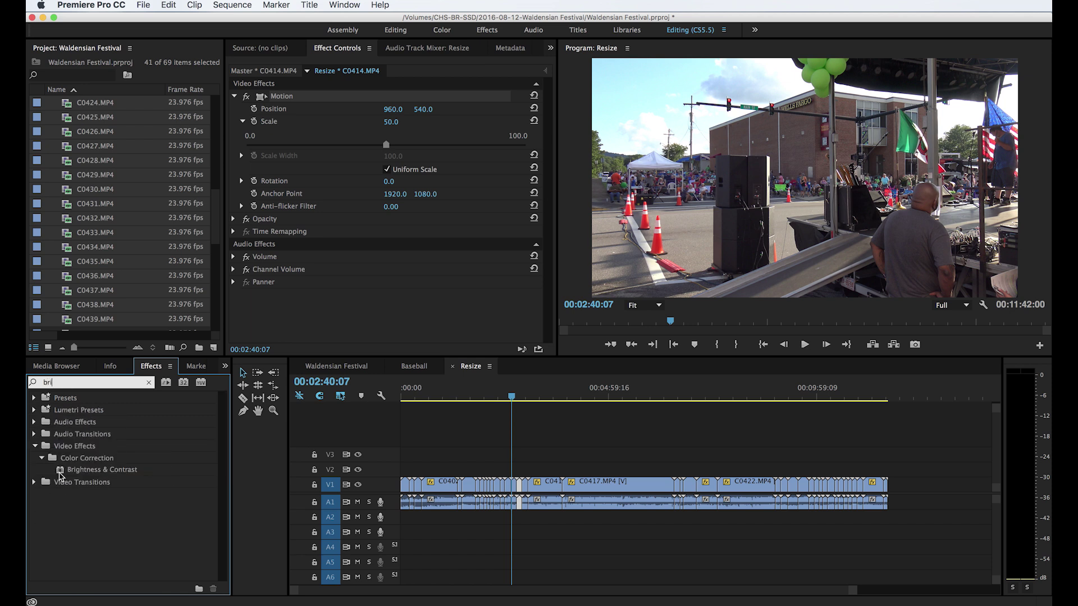
{"action": "left_click_drag", "start_coordinate": [60, 475], "coordinate": [513, 487]}
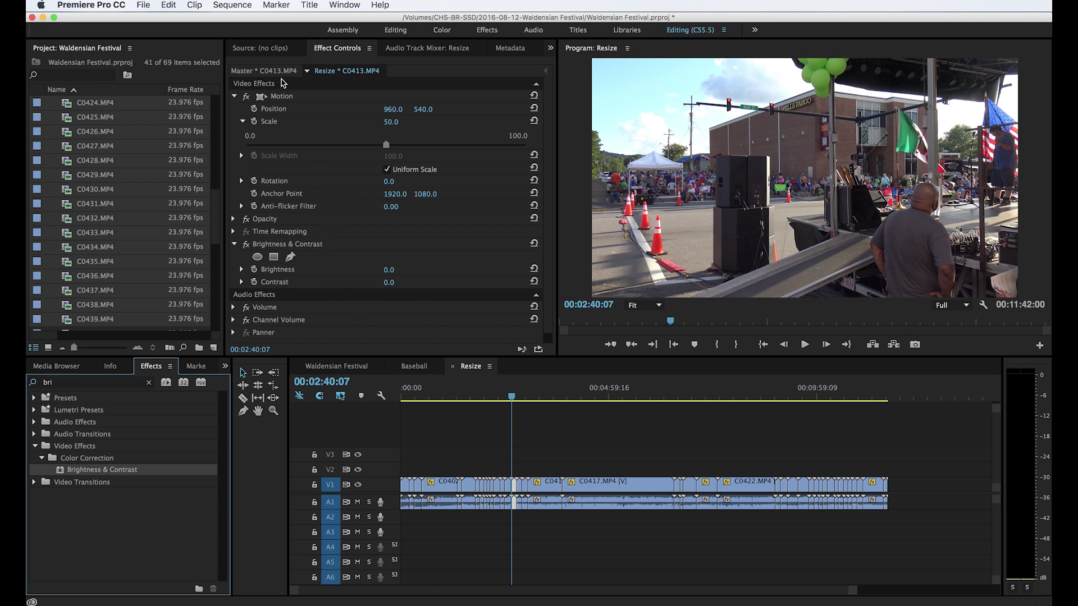
{"action": "left_click", "coordinate": [283, 97]}
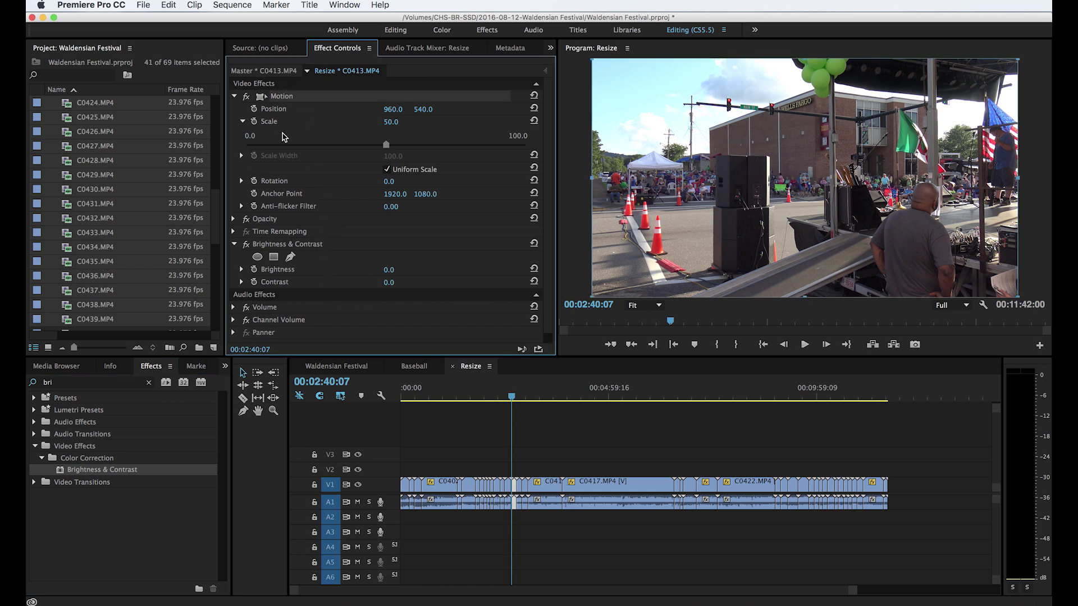
{"action": "left_click", "coordinate": [280, 247]}
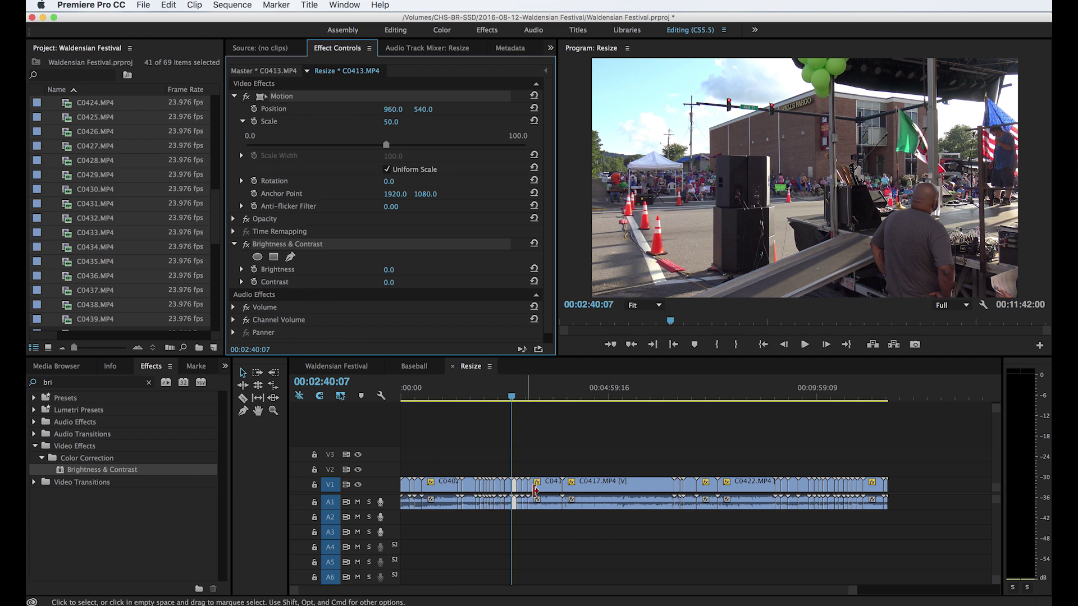
{"action": "left_click_drag", "start_coordinate": [511, 396], "coordinate": [887, 454]}
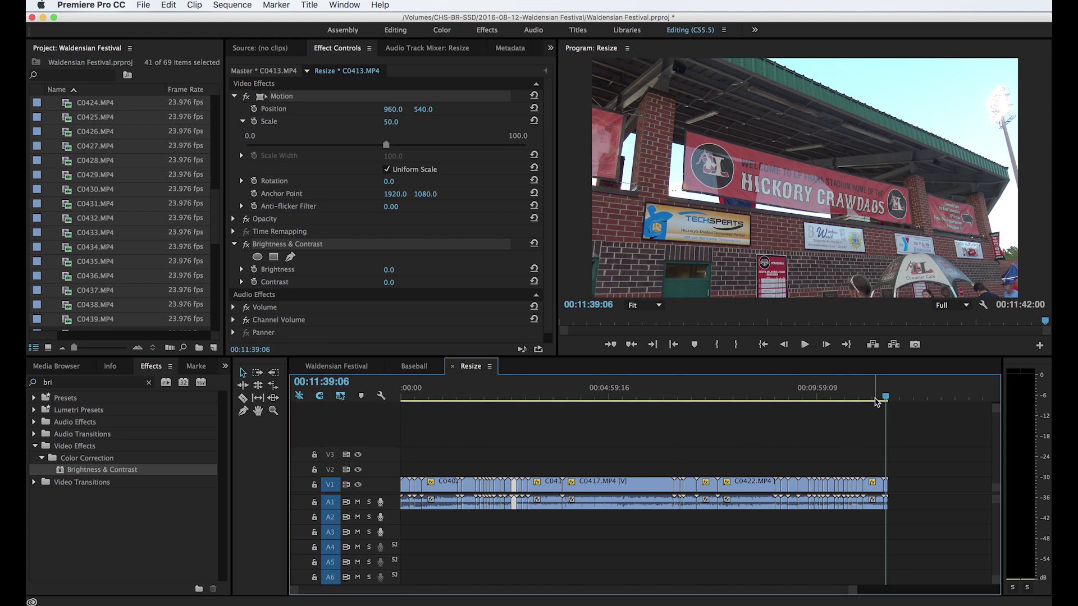
{"action": "left_click", "coordinate": [145, 6]}
Create a new sequence named 'all vid 4K'
{"action": "mouse_move", "coordinate": [160, 20]}
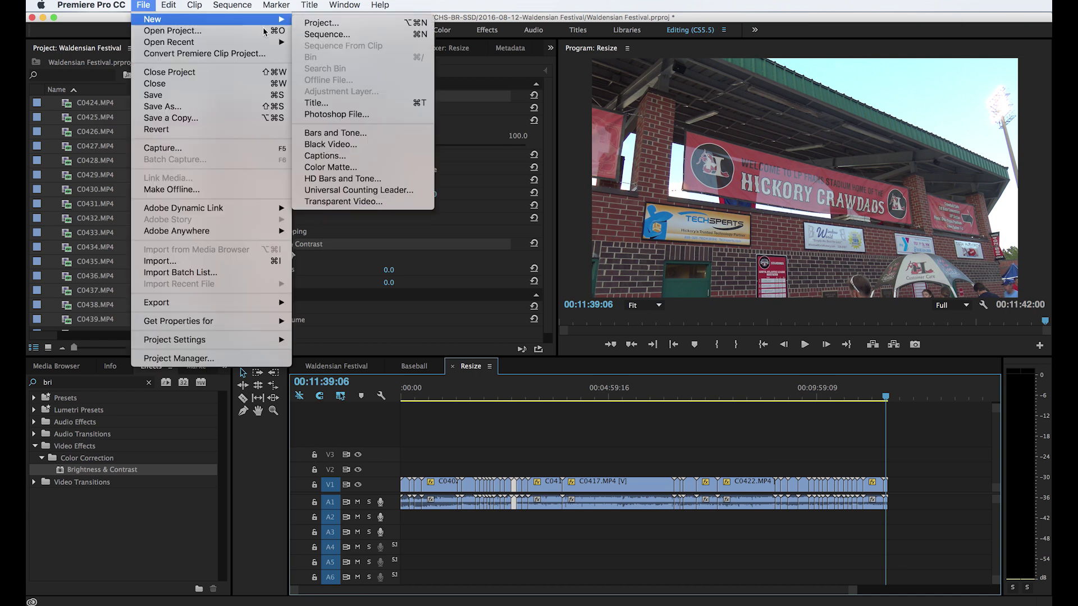
{"action": "left_click", "coordinate": [326, 36]}
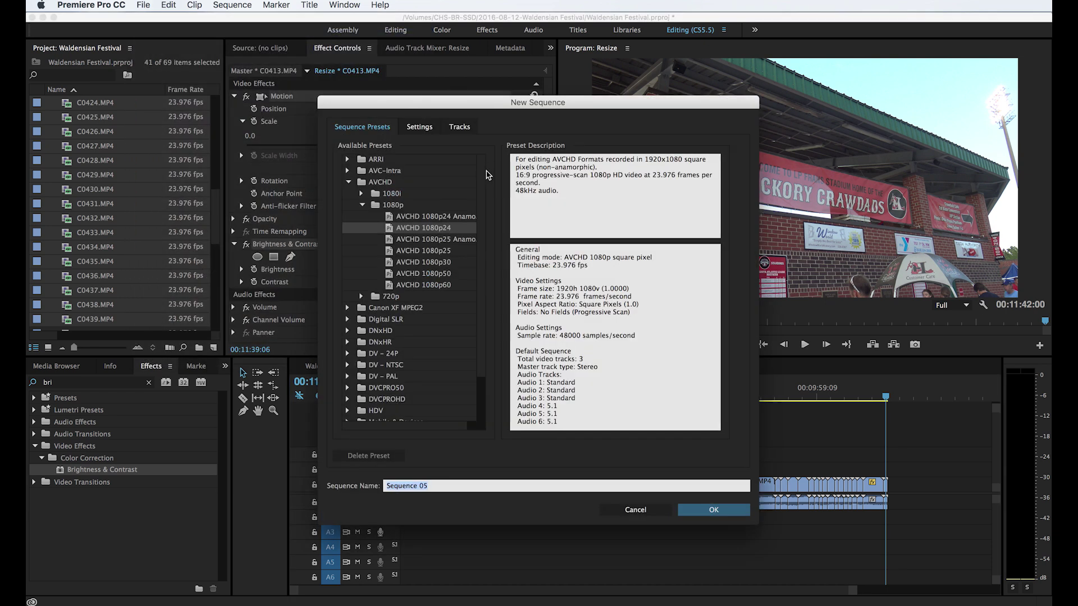
{"action": "type", "text": "all vid 4K"}
{"action": "left_click", "coordinate": [718, 512]}
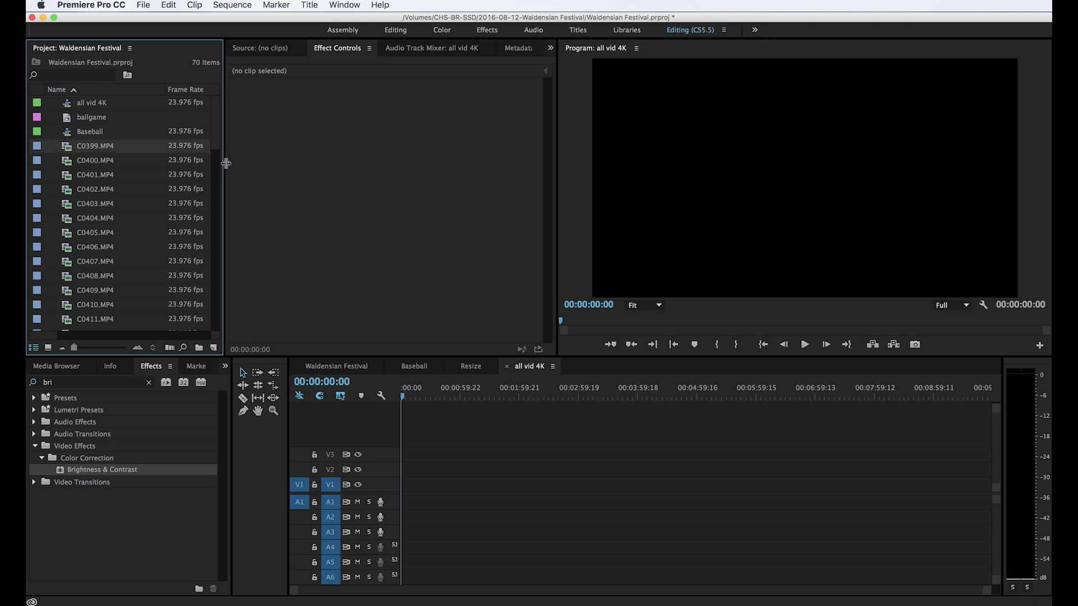
Drag the first 50 project clips into 'all vid 4K' and change its settings to match the clips
{"action": "left_click_drag", "start_coordinate": [218, 135], "coordinate": [217, 264]}
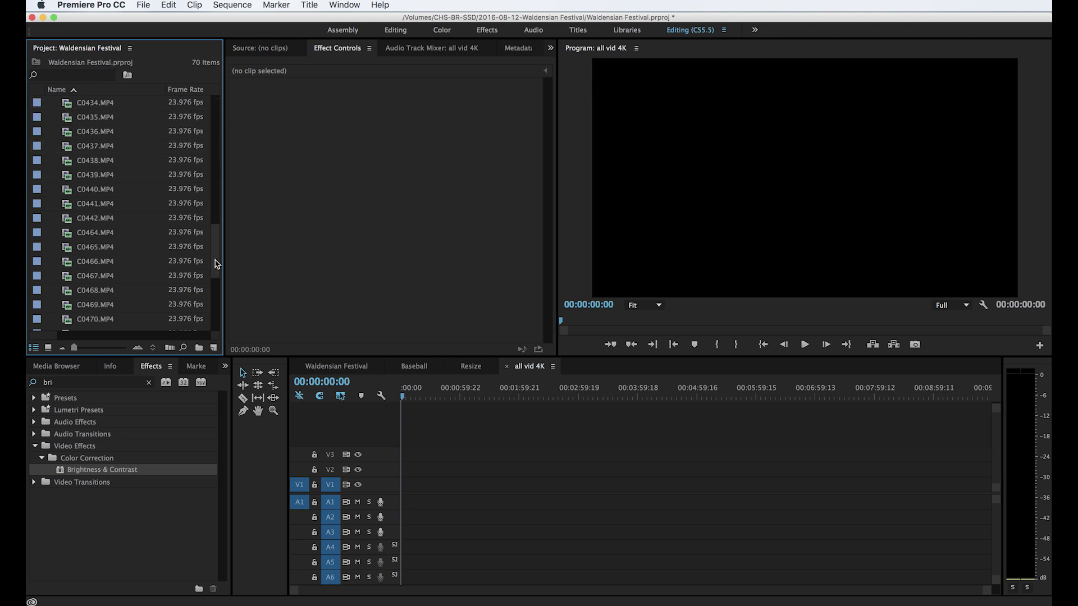
{"action": "left_click", "coordinate": [69, 309], "text": "shift"}
{"action": "left_click_drag", "start_coordinate": [68, 296], "coordinate": [403, 496]}
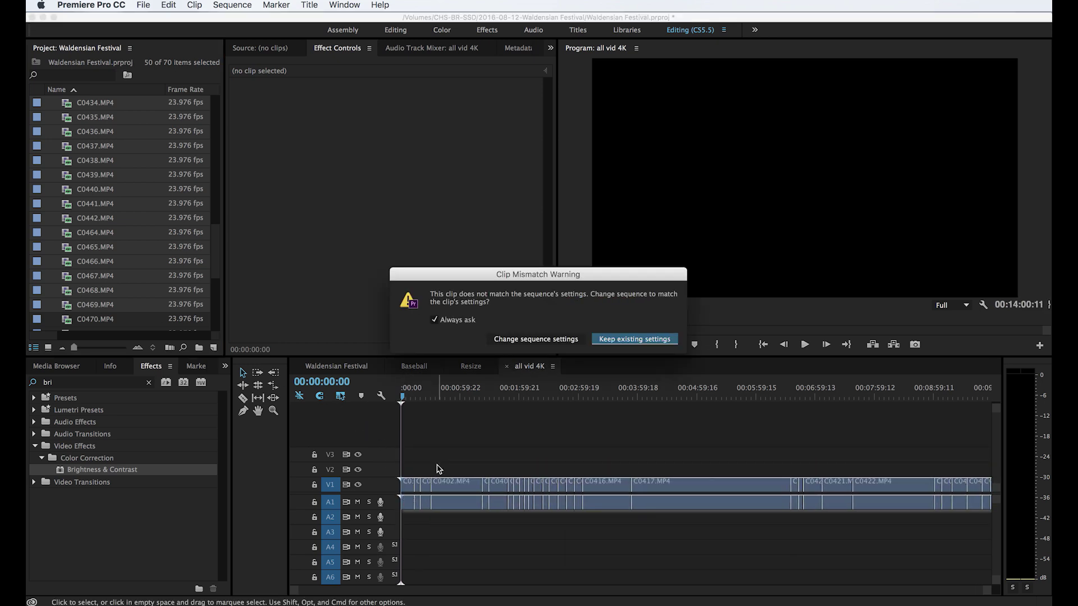
{"action": "left_click", "coordinate": [536, 339]}
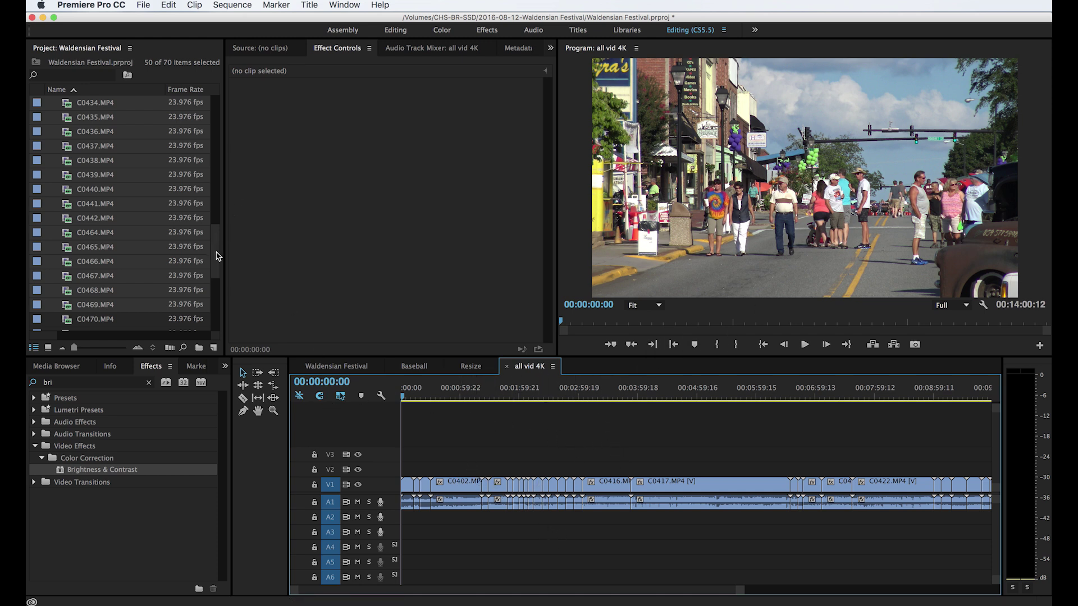
Clear the Project panel selection and switch back to the Resize sequence
{"action": "left_click_drag", "start_coordinate": [218, 256], "coordinate": [217, 133]}
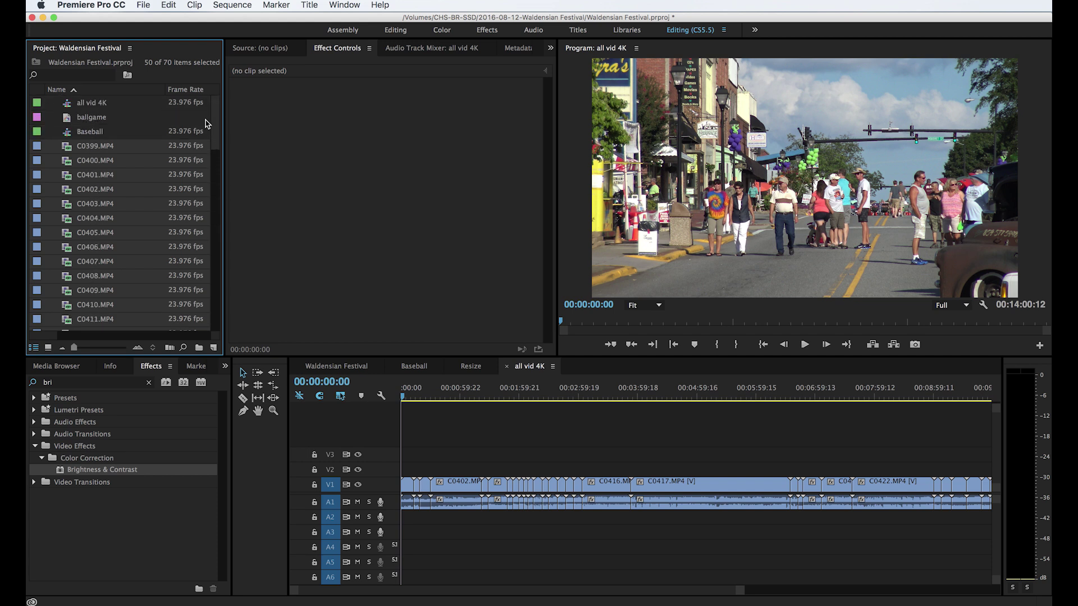
{"action": "key", "text": "super+shift+a"}
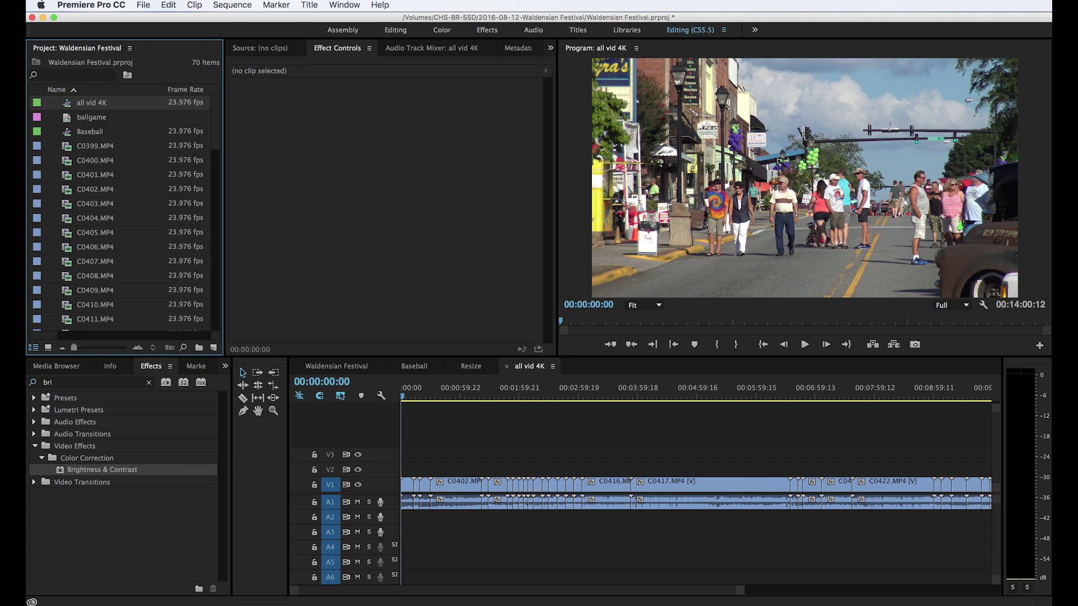
{"action": "left_click_drag", "start_coordinate": [741, 591], "coordinate": [845, 594]}
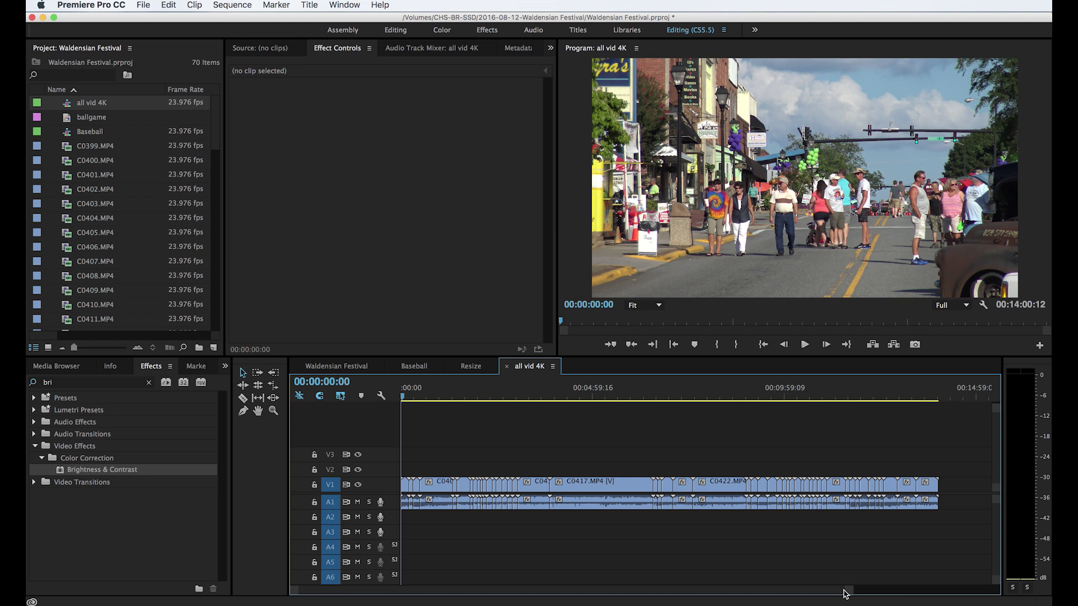
{"action": "left_click", "coordinate": [471, 366]}
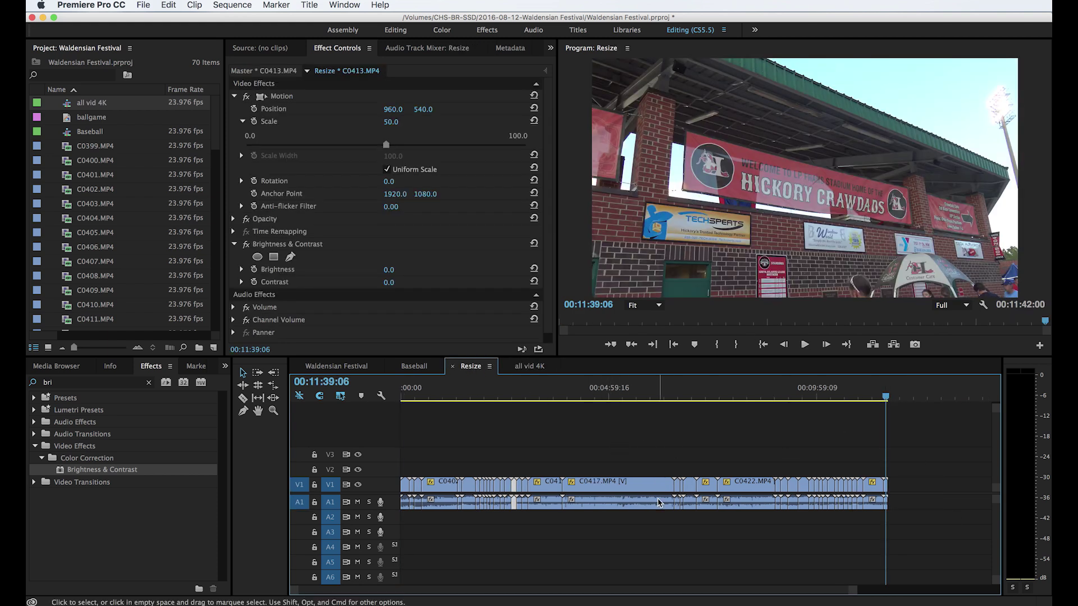
Mute audio track A1 and move the playhead back to about 9:50
{"action": "left_click_drag", "start_coordinate": [886, 397], "coordinate": [843, 407]}
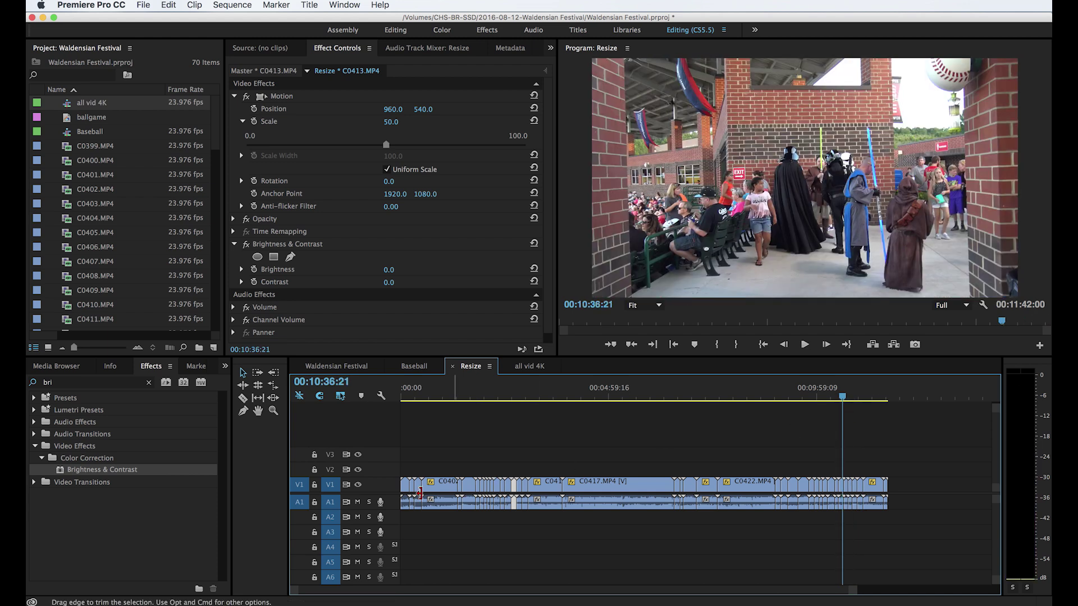
{"action": "left_click", "coordinate": [358, 502]}
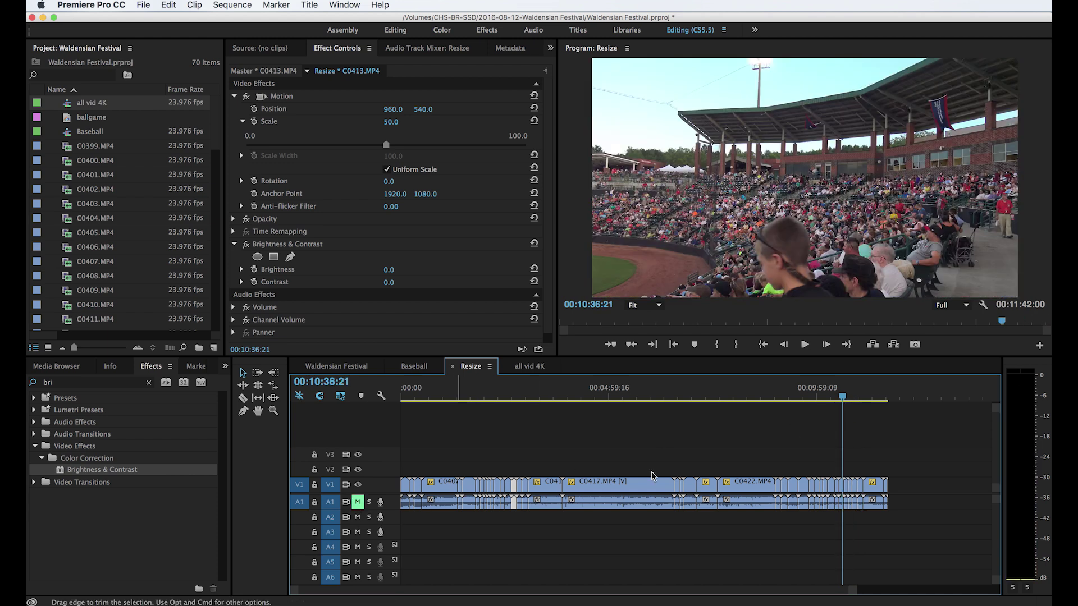
{"action": "left_click_drag", "start_coordinate": [846, 400], "coordinate": [824, 400]}
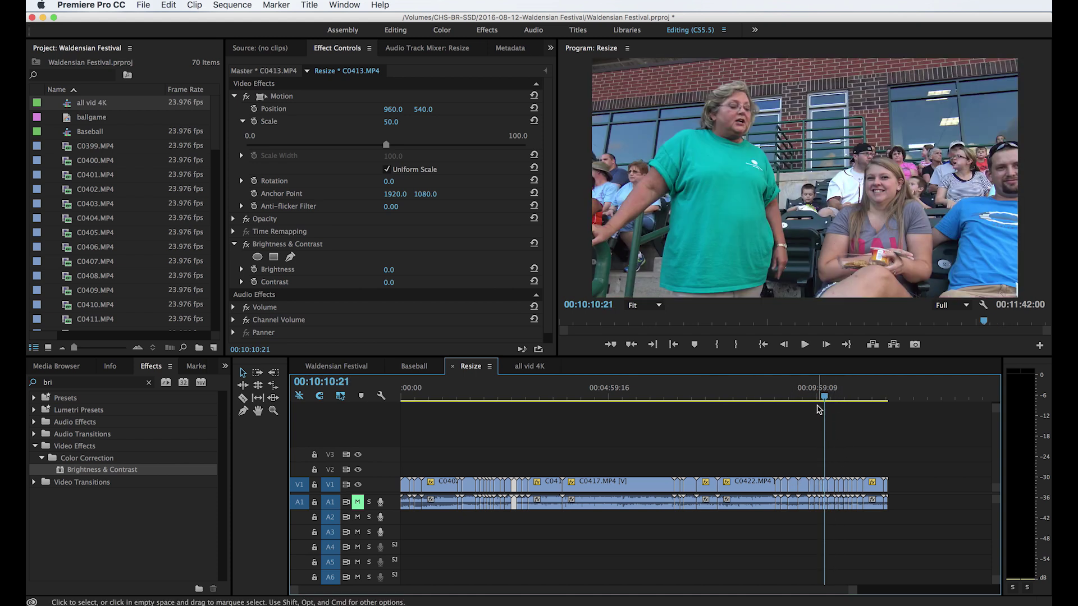
{"action": "left_click_drag", "start_coordinate": [821, 399], "coordinate": [814, 405]}
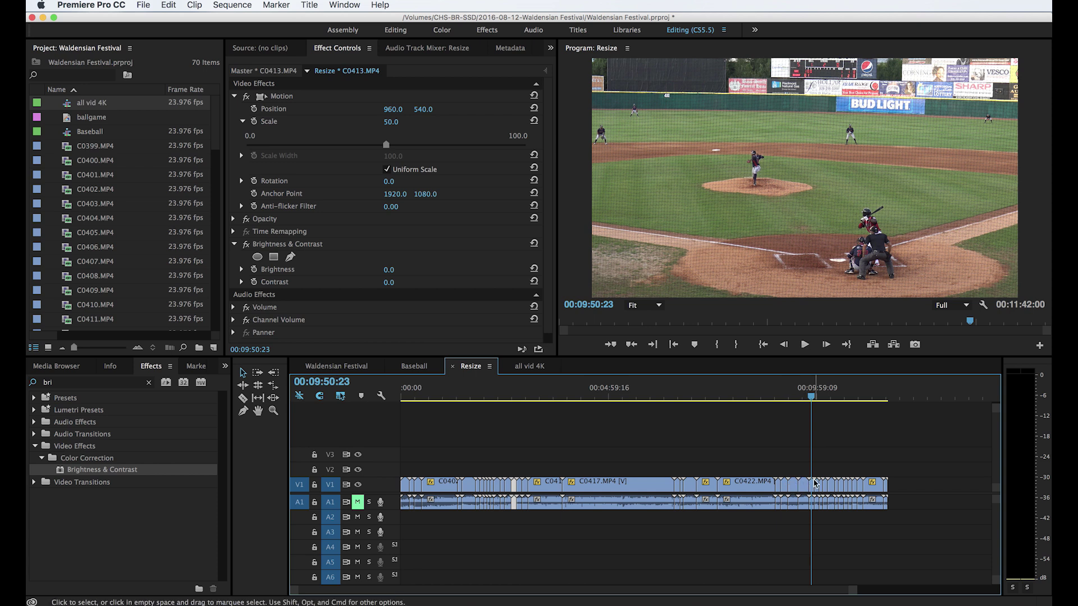
Split clip C0427 with the Razor at 00:09:52:13 and select the cut-off section
{"action": "left_click_drag", "start_coordinate": [852, 590], "coordinate": [671, 589]}
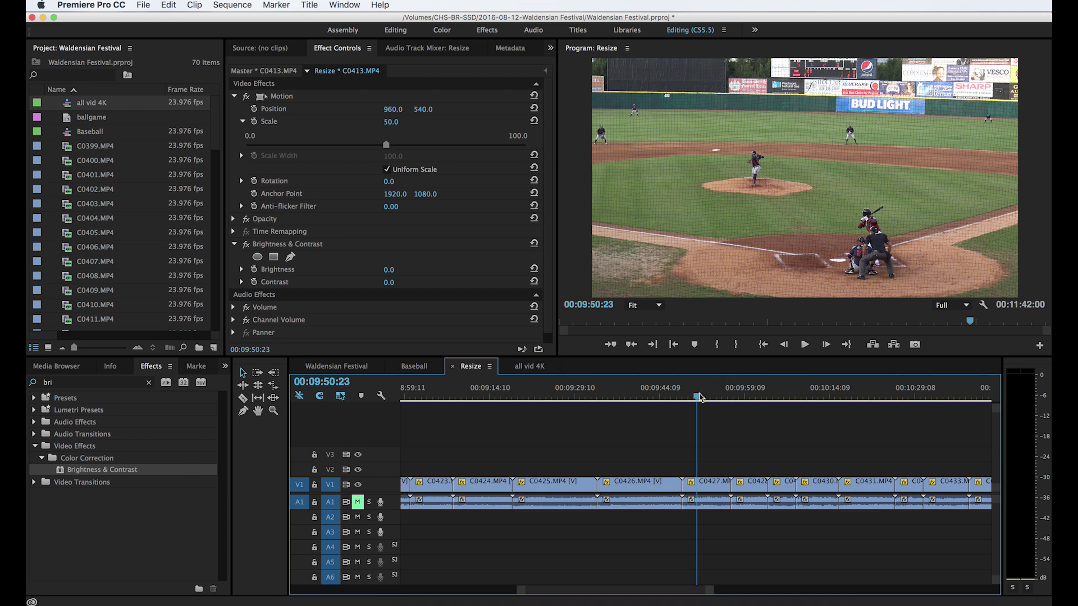
{"action": "left_click_drag", "start_coordinate": [700, 397], "coordinate": [706, 398]}
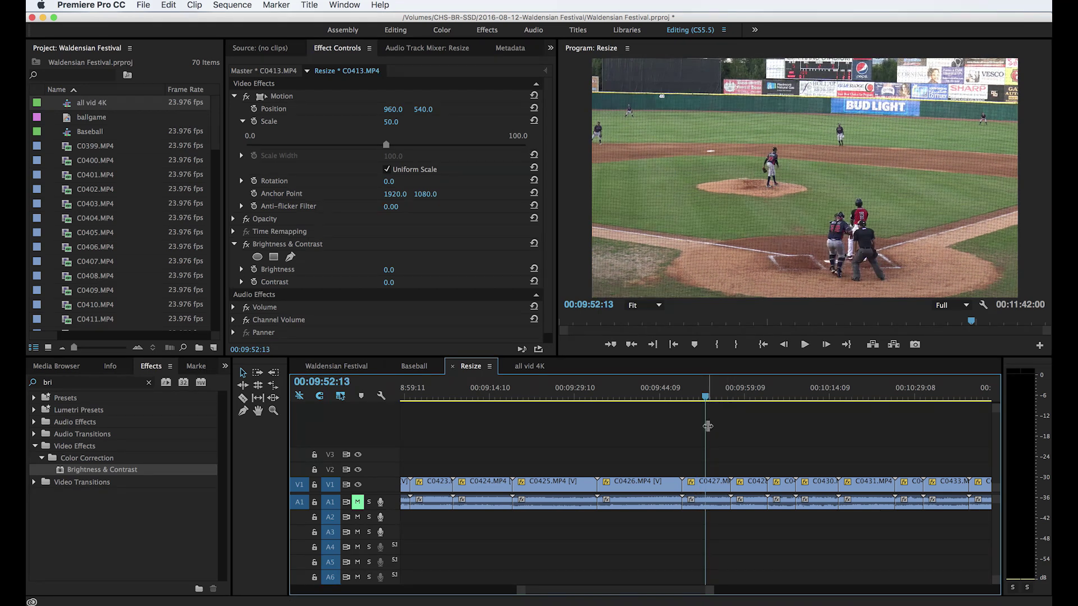
{"action": "key", "text": "c"}
{"action": "left_click", "coordinate": [705, 486]}
{"action": "mouse_move", "coordinate": [706, 400]}
{"action": "left_mouse_down"}
{"action": "mouse_move", "coordinate": [690, 403]}
{"action": "mouse_move", "coordinate": [711, 403]}
{"action": "left_mouse_up"}
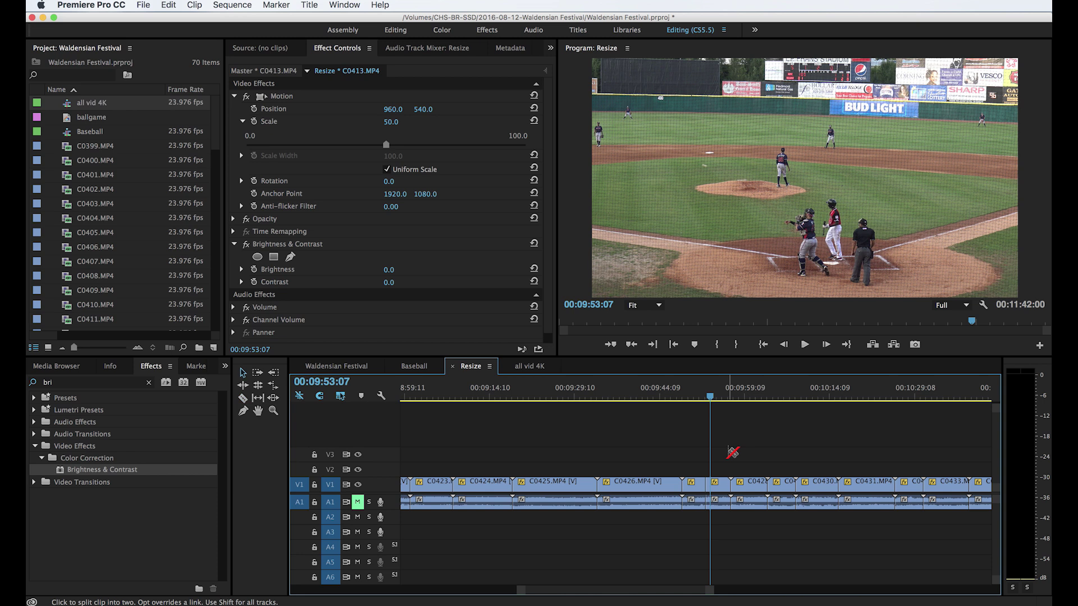
{"action": "key", "text": "v"}
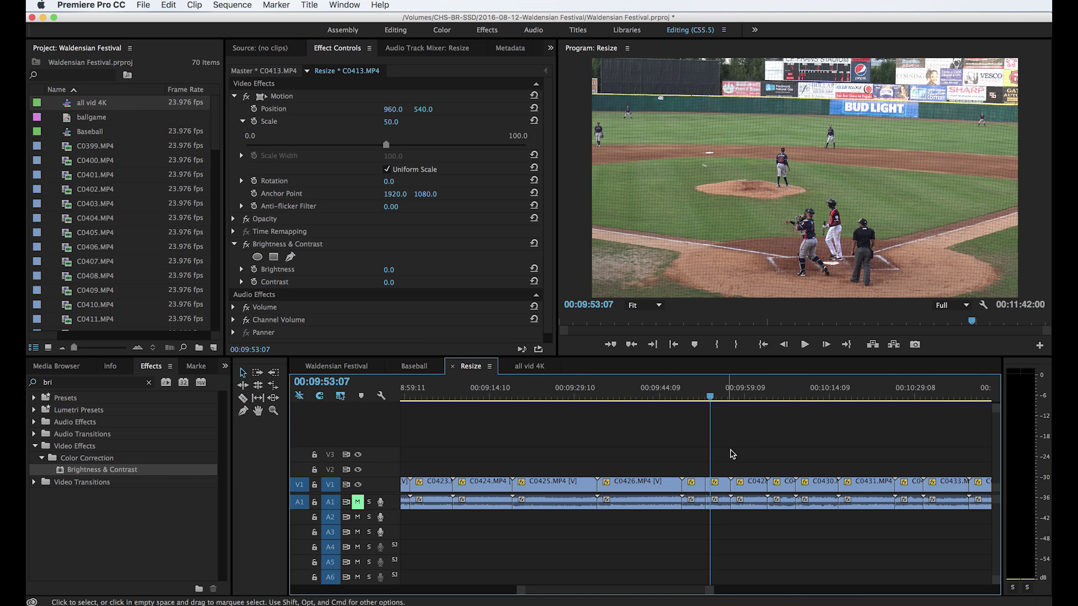
{"action": "left_click", "coordinate": [722, 490]}
Enlarge the cut C0427 section to 76.1 scale and reframe it at position 885, 339
{"action": "left_click_drag", "start_coordinate": [392, 147], "coordinate": [459, 150]}
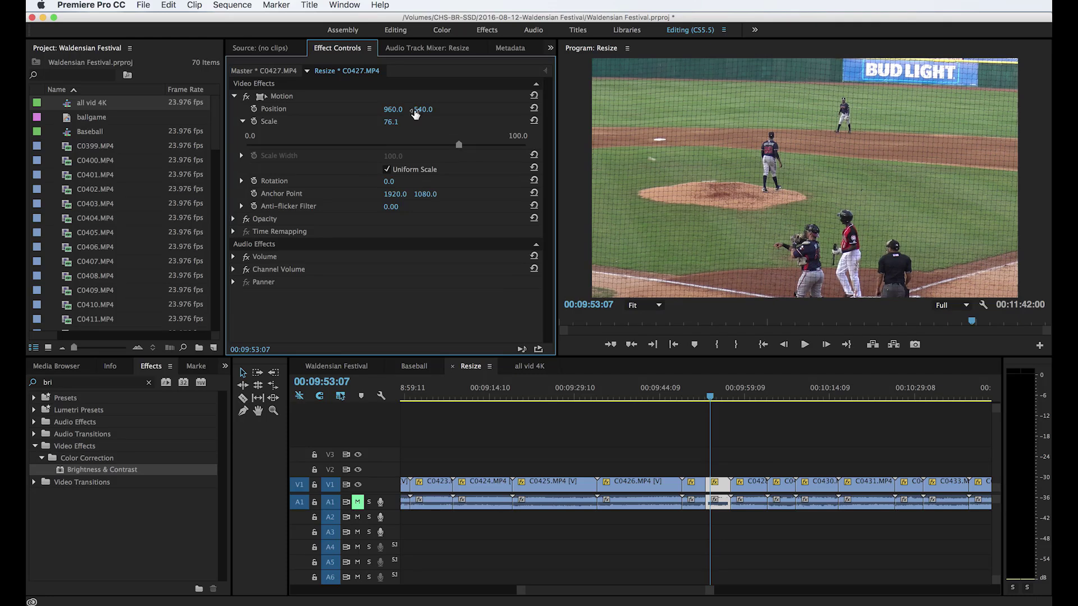
{"action": "left_click_drag", "start_coordinate": [428, 110], "coordinate": [323, 111]}
{"action": "left_click_drag", "start_coordinate": [393, 110], "coordinate": [354, 109]}
Preview the zoomed C0427 section from just before the cut, then switch to the all vid 4K sequence
{"action": "left_click_drag", "start_coordinate": [712, 402], "coordinate": [701, 402]}
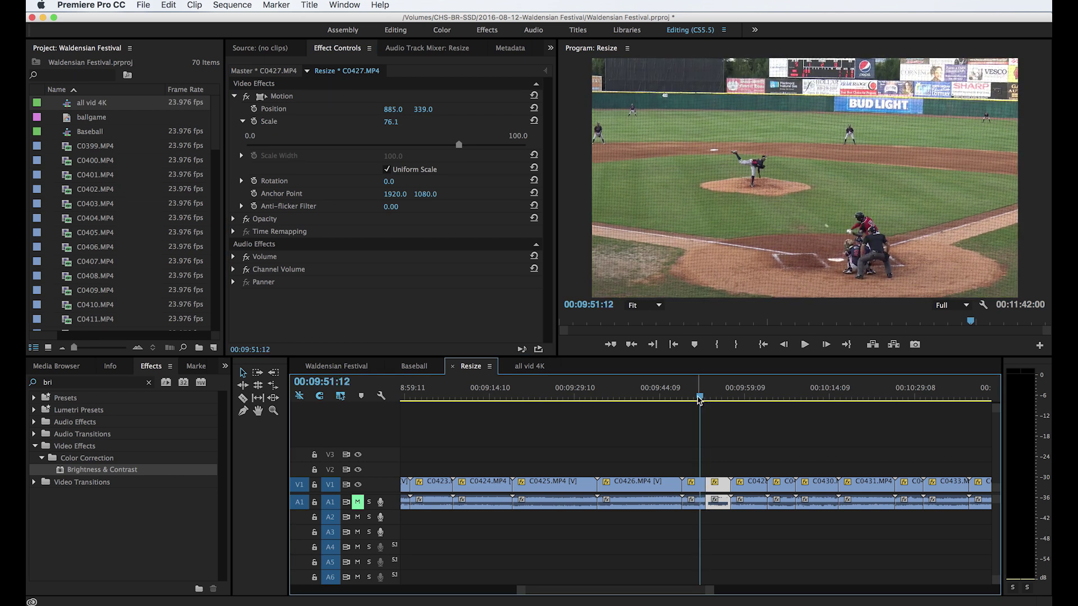
{"action": "key", "text": "space"}
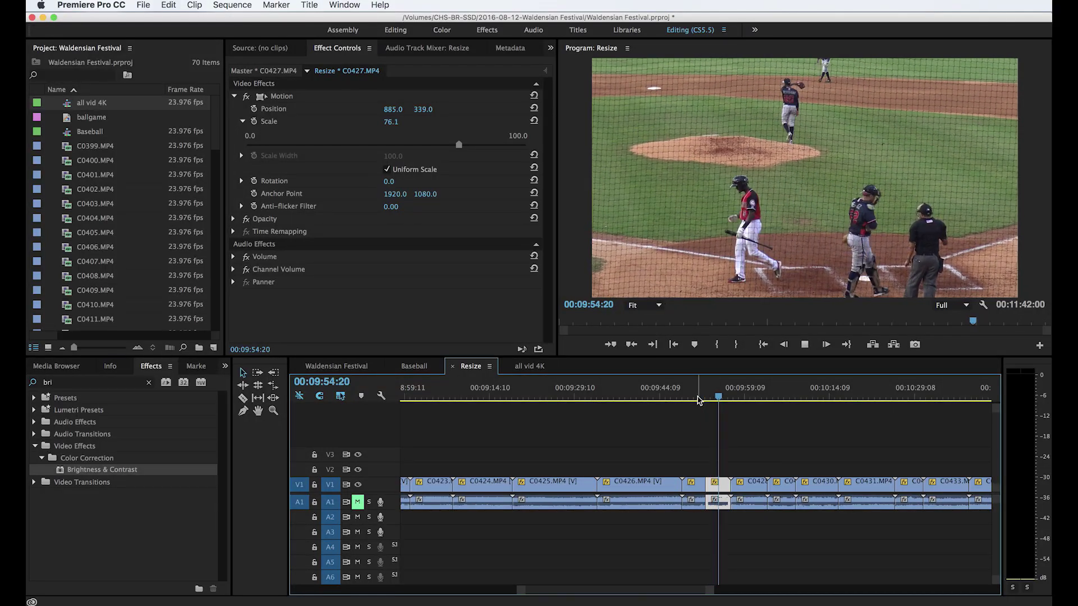
{"action": "key", "text": "space"}
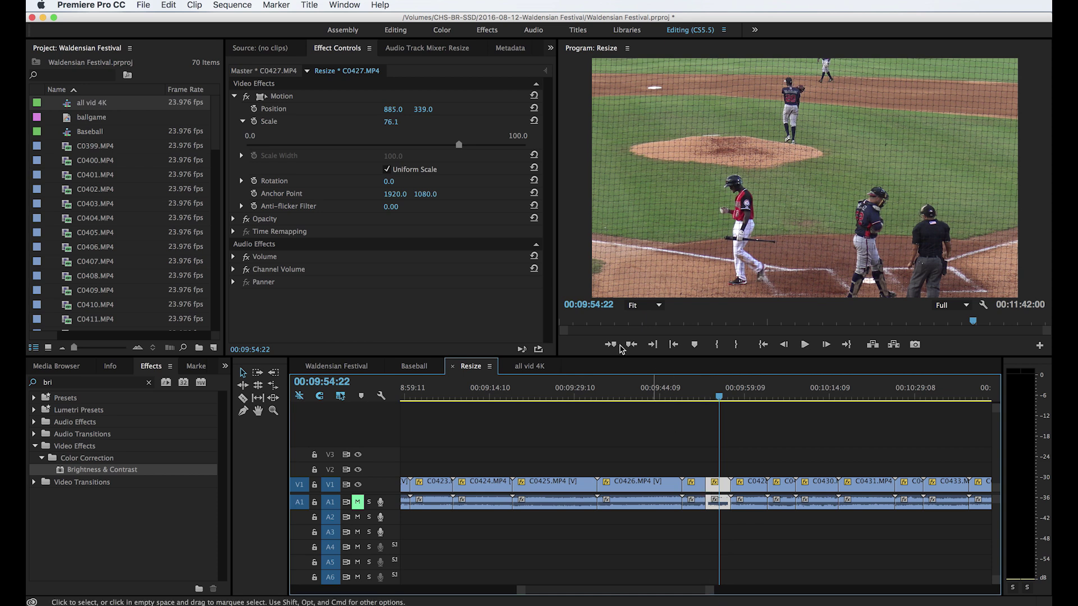
{"action": "left_click", "coordinate": [527, 366]}
Scrub all vid 4K to the stadium shot and open its Export Settings window
{"action": "left_click", "coordinate": [406, 398]}
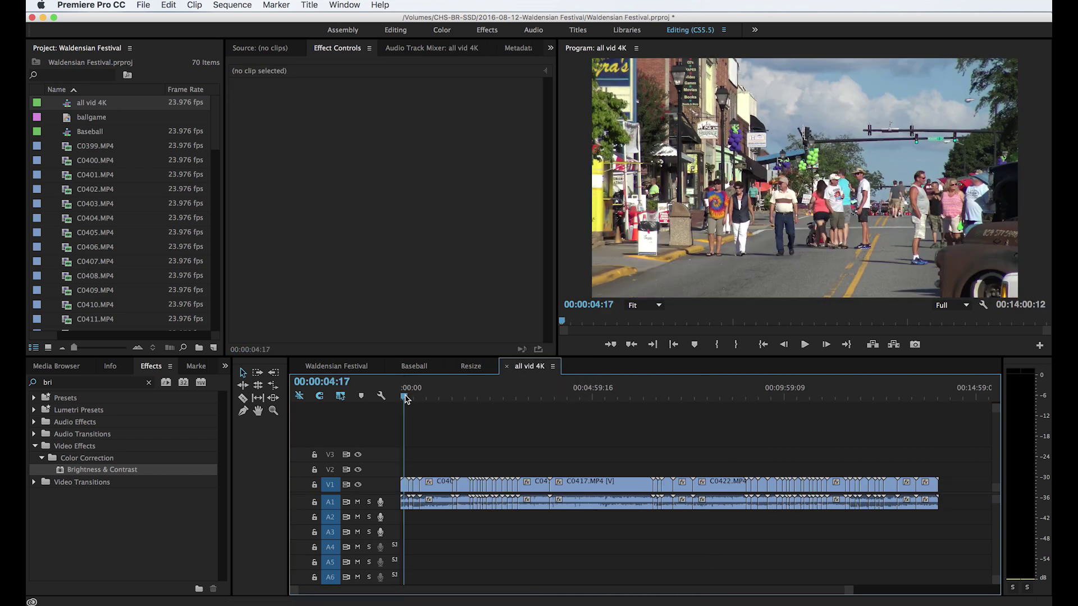
{"action": "left_click_drag", "start_coordinate": [406, 399], "coordinate": [858, 448]}
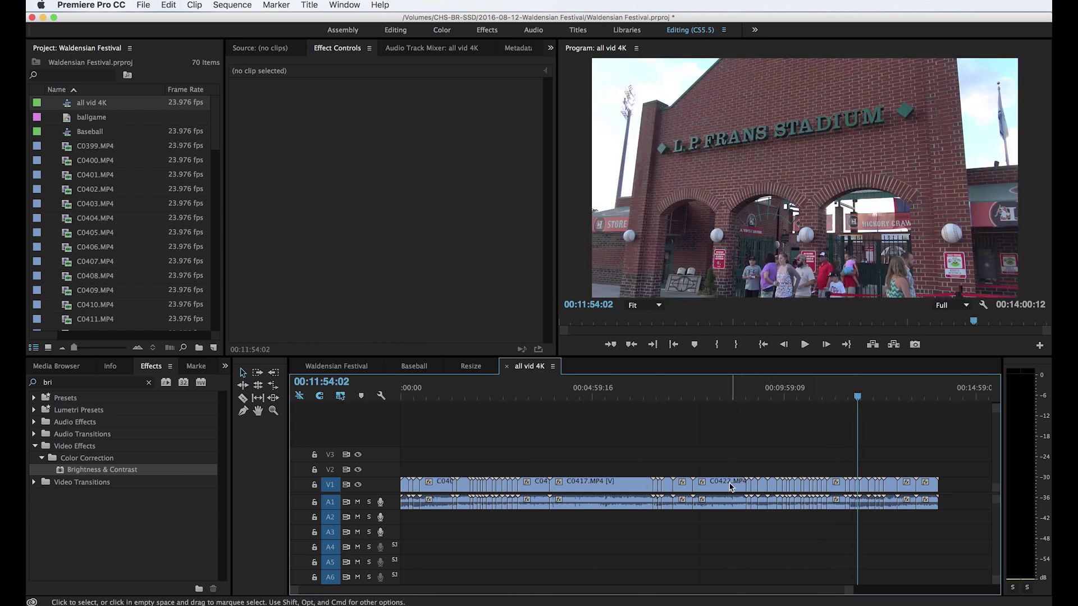
{"action": "left_click", "coordinate": [143, 7]}
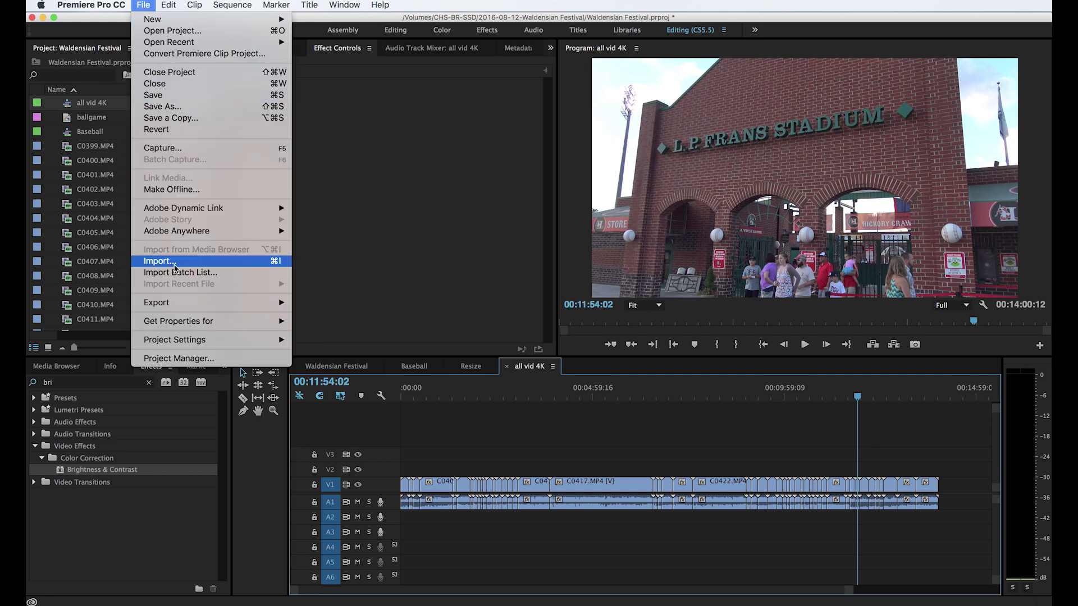
{"action": "mouse_move", "coordinate": [180, 305]}
{"action": "left_click", "coordinate": [337, 303]}
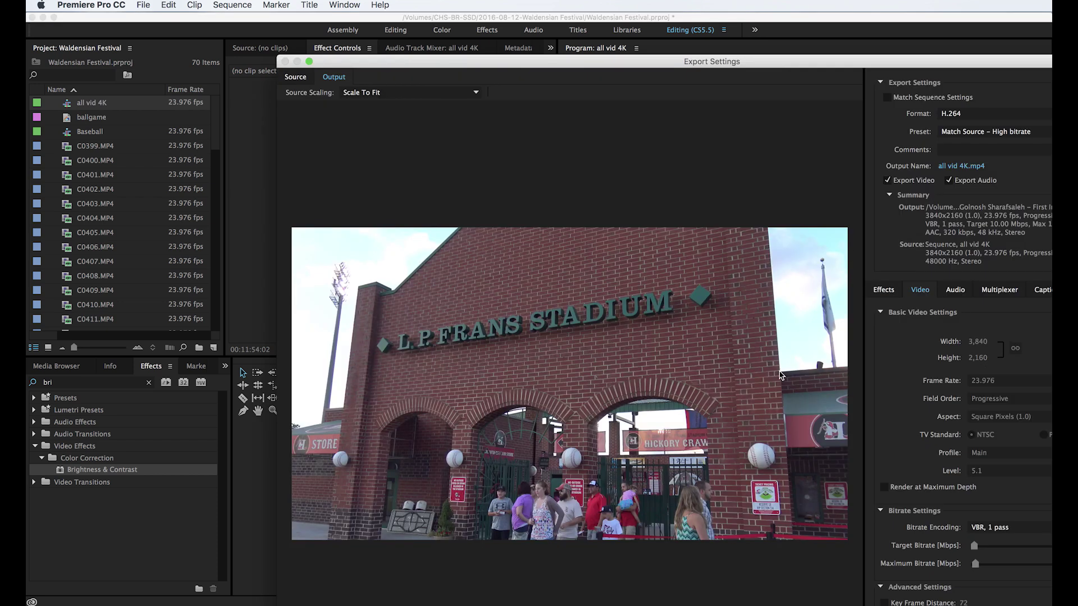
{"action": "left_click_drag", "start_coordinate": [884, 64], "coordinate": [739, 23]}
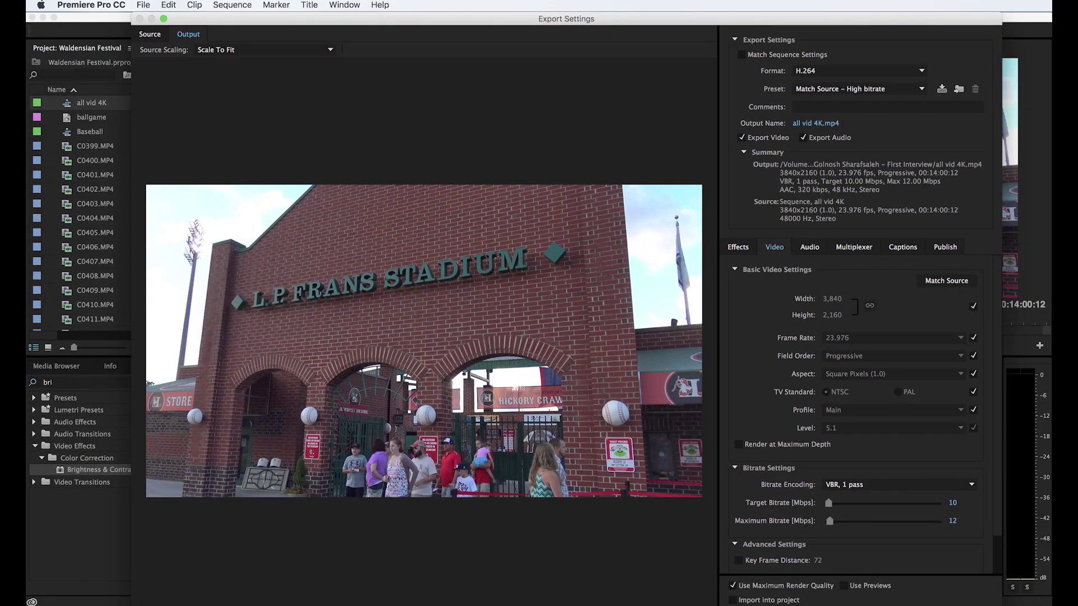
{"action": "left_click_drag", "start_coordinate": [988, 595], "coordinate": [959, 540]}
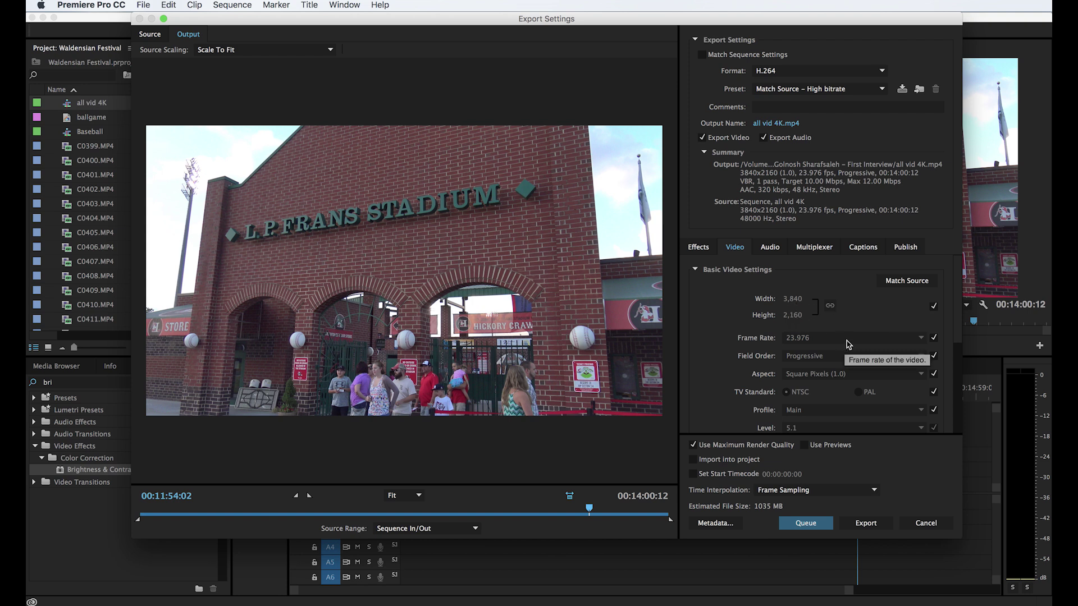
Unlock Match Source and set output width to 1920 for 1920x1080, then cancel without exporting
{"action": "left_click", "coordinate": [933, 306]}
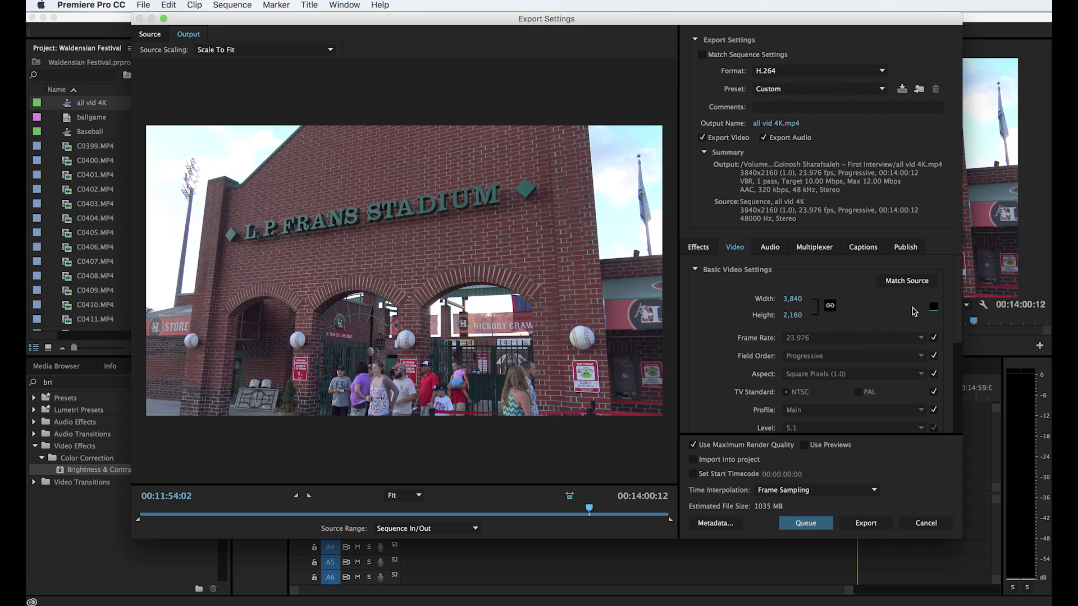
{"action": "left_click", "coordinate": [792, 299]}
{"action": "type", "text": "1920"}
{"action": "key", "text": "Return"}
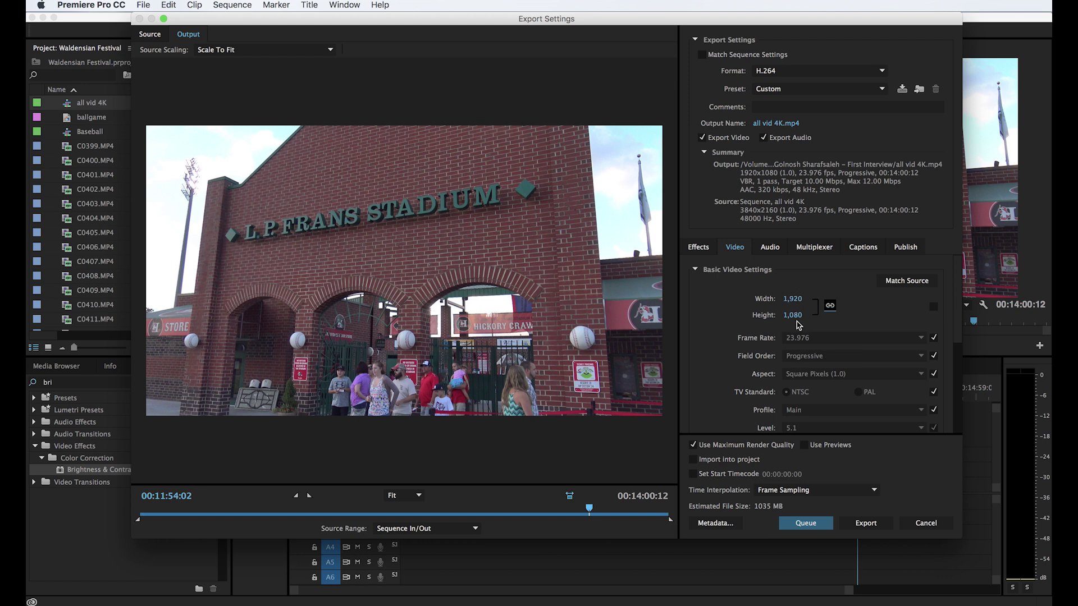
{"action": "left_click_drag", "start_coordinate": [958, 336], "coordinate": [943, 408]}
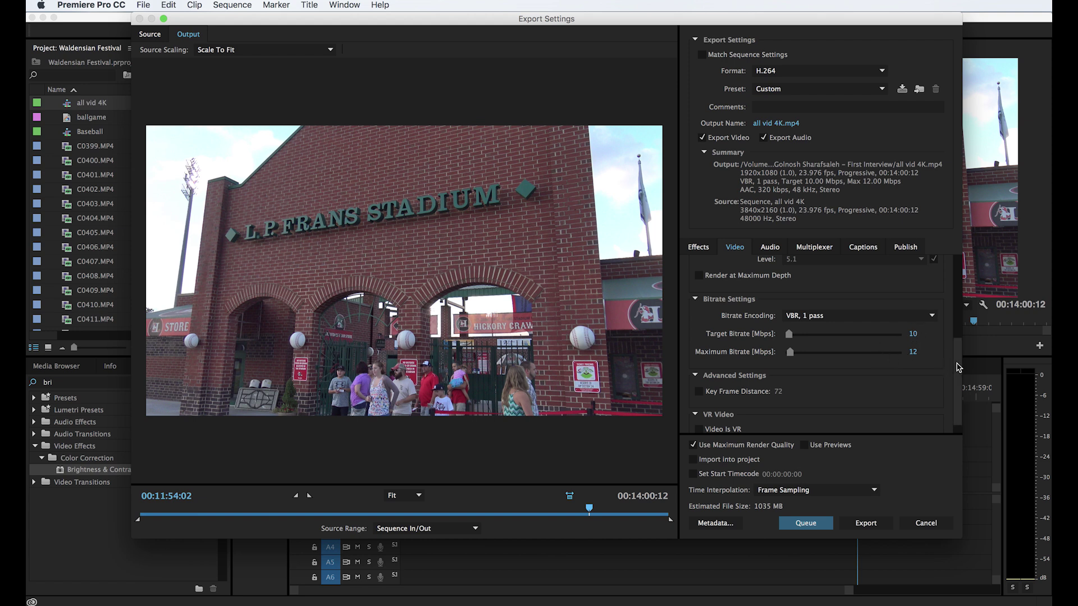
{"action": "left_click_drag", "start_coordinate": [959, 368], "coordinate": [960, 282]}
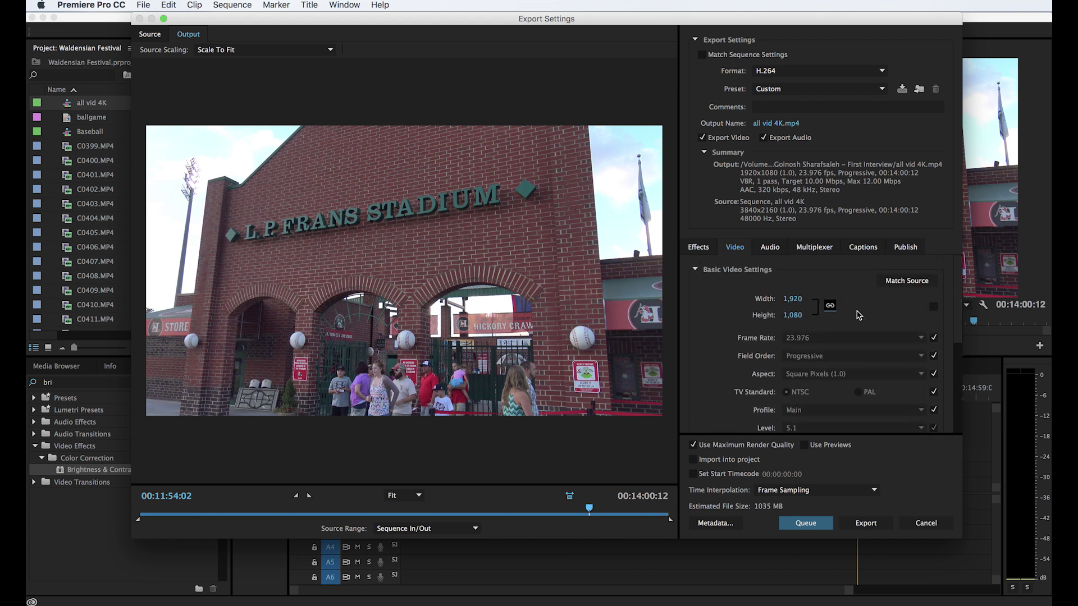
{"action": "left_click", "coordinate": [927, 524]}
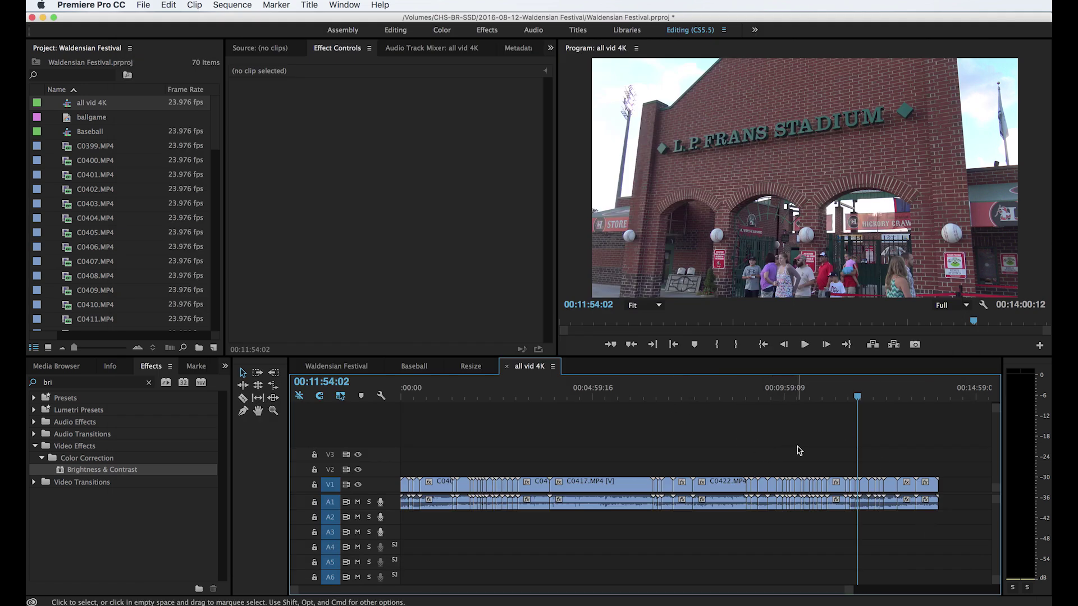
Return to the Resize sequence and scrub from 00:09:59 to find a section of C0431
{"action": "left_click", "coordinate": [471, 366]}
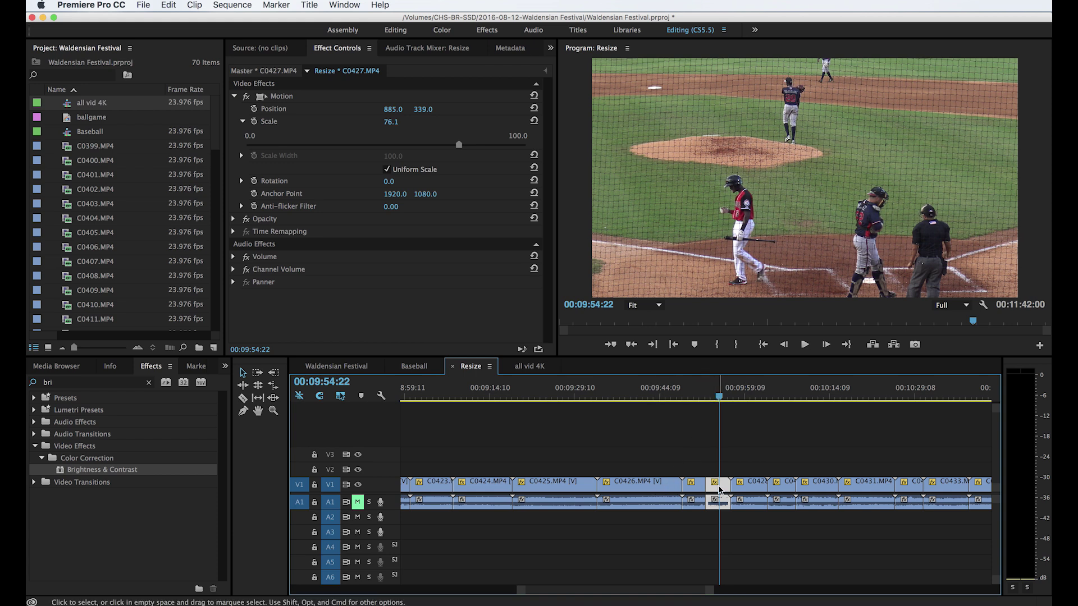
{"action": "left_click", "coordinate": [744, 399]}
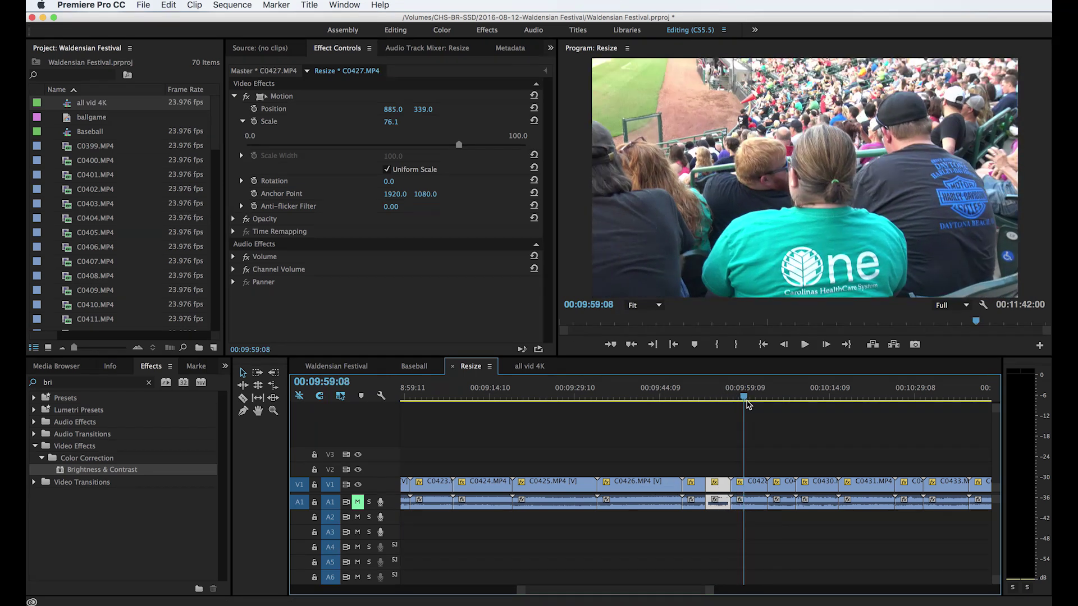
{"action": "left_click_drag", "start_coordinate": [747, 404], "coordinate": [860, 418]}
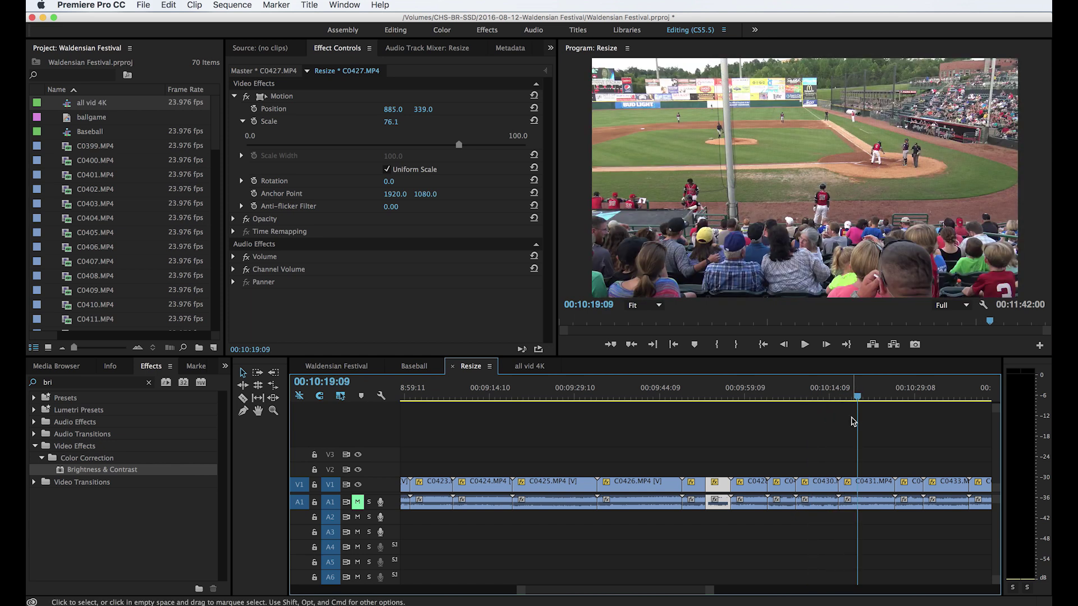
Razor-cut C0431 at 00:10:19:09 and select the resulting cut section
{"action": "key", "text": "c"}
{"action": "left_click", "coordinate": [858, 486]}
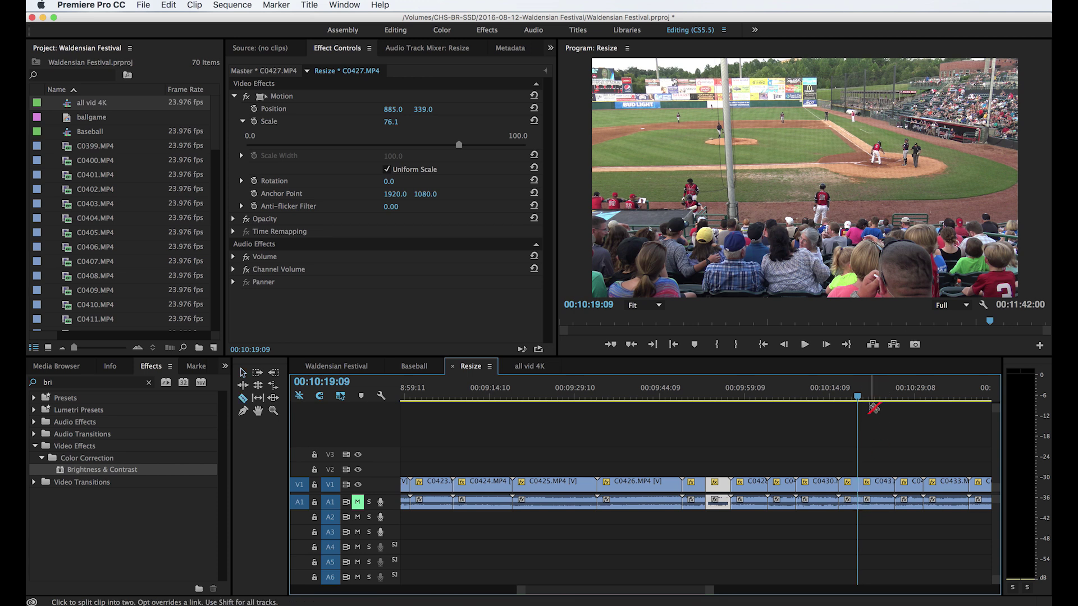
{"action": "left_click_drag", "start_coordinate": [859, 399], "coordinate": [869, 398]}
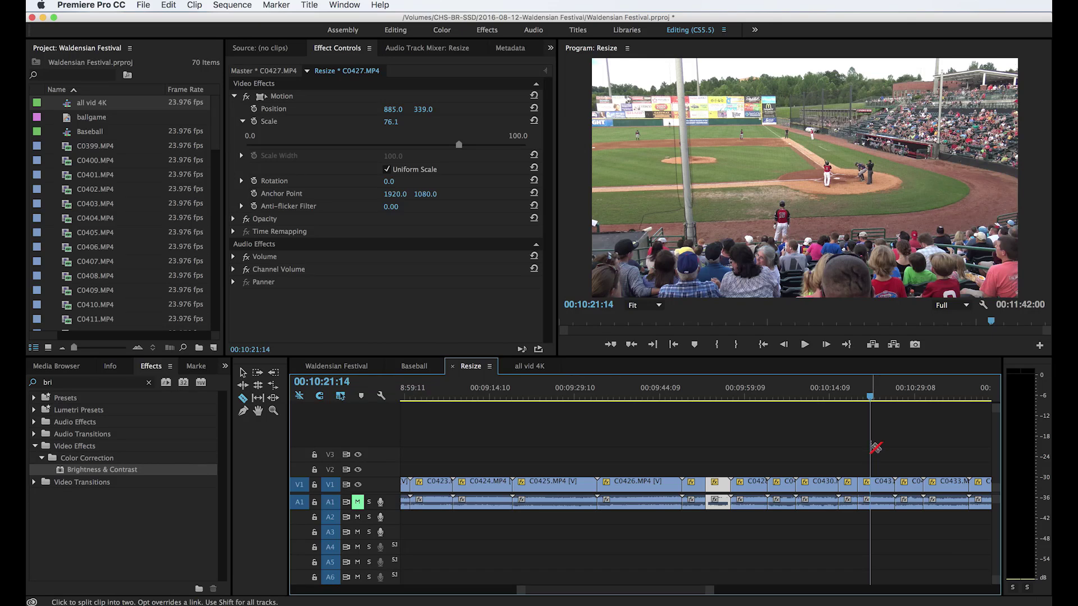
{"action": "key", "text": "v"}
{"action": "left_click", "coordinate": [881, 488]}
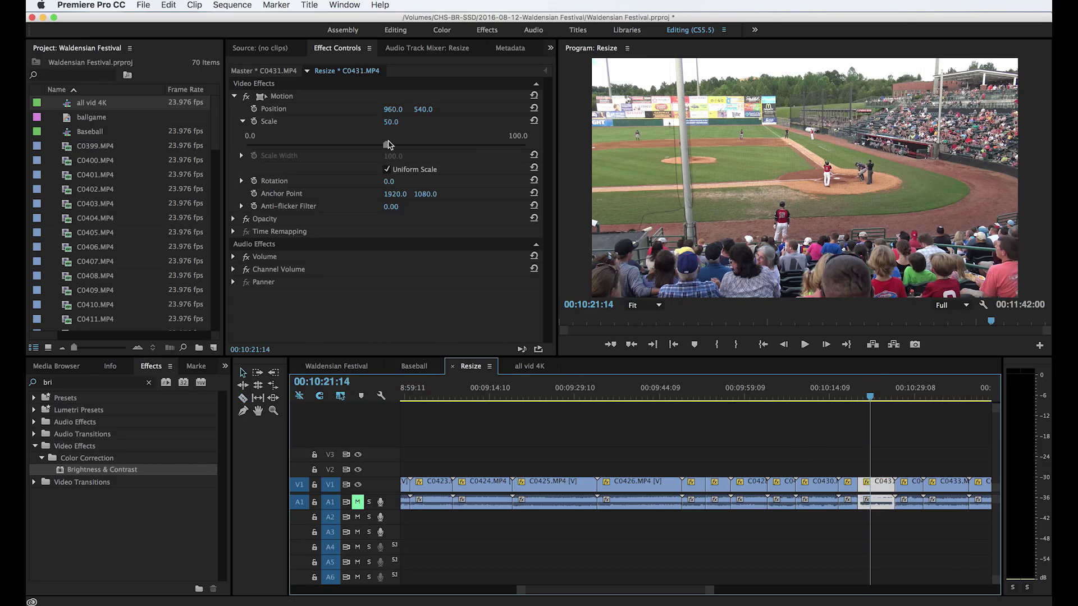
Scale the C0431 cut section to 100 and reframe it at position 678, 569
{"action": "left_click_drag", "start_coordinate": [388, 145], "coordinate": [526, 145]}
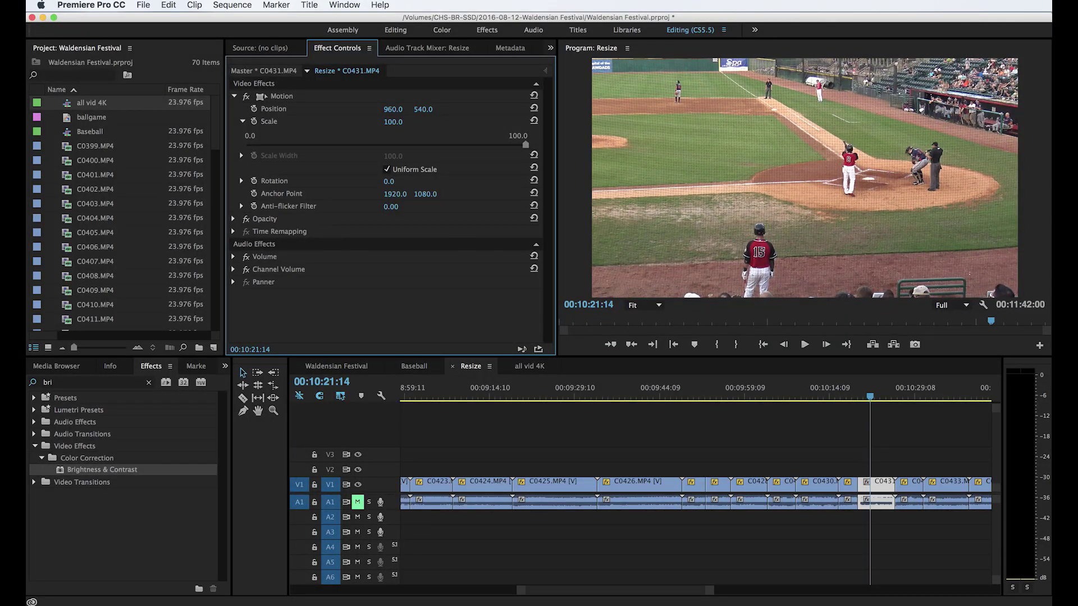
{"action": "left_click_drag", "start_coordinate": [393, 109], "coordinate": [272, 109]}
{"action": "left_click_drag", "start_coordinate": [424, 108], "coordinate": [449, 109]}
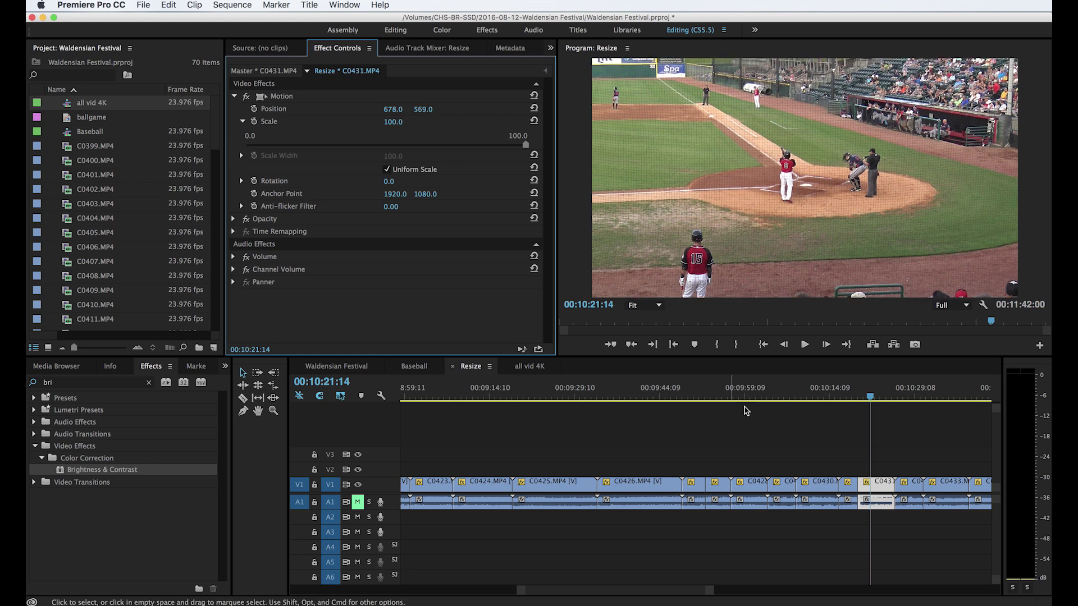
Play back the zoomed C0431 section from 00:10:17:14 and check the surrounding frames
{"action": "left_click_drag", "start_coordinate": [870, 396], "coordinate": [849, 402]}
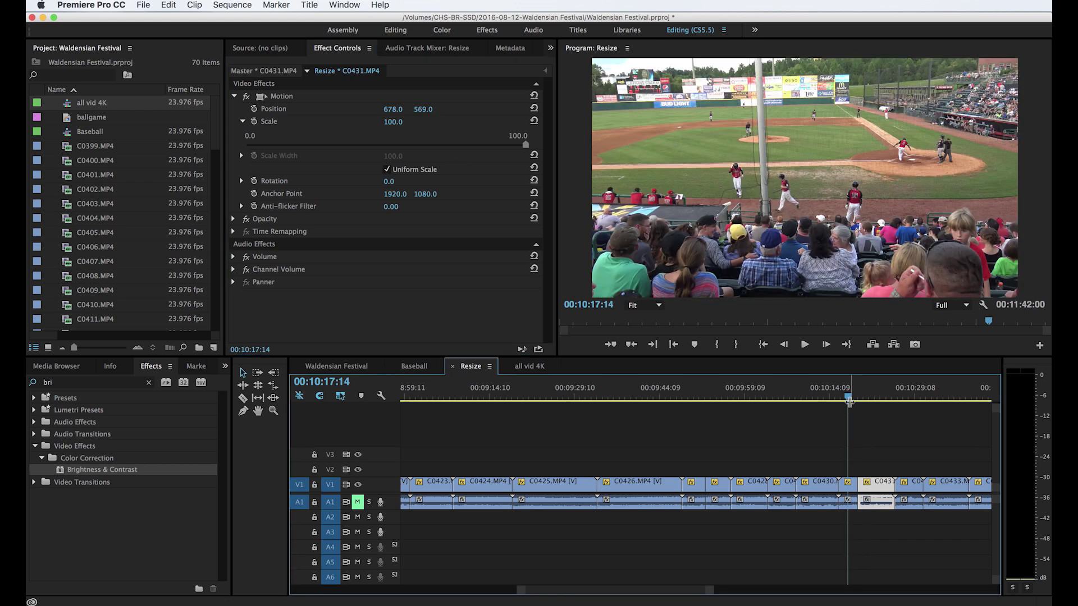
{"action": "key", "text": "space"}
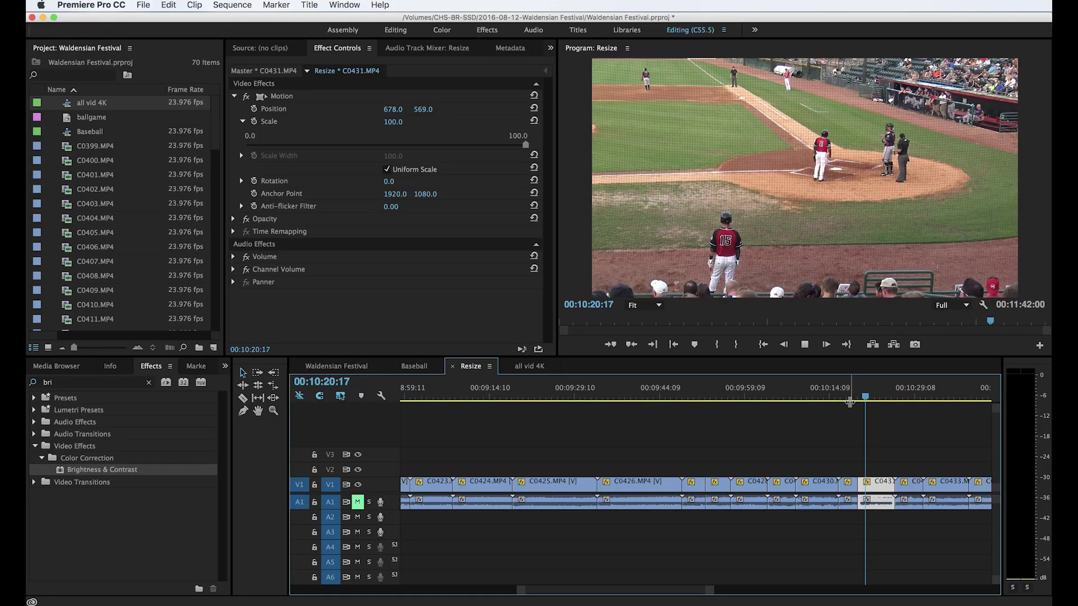
{"action": "left_click", "coordinate": [873, 400]}
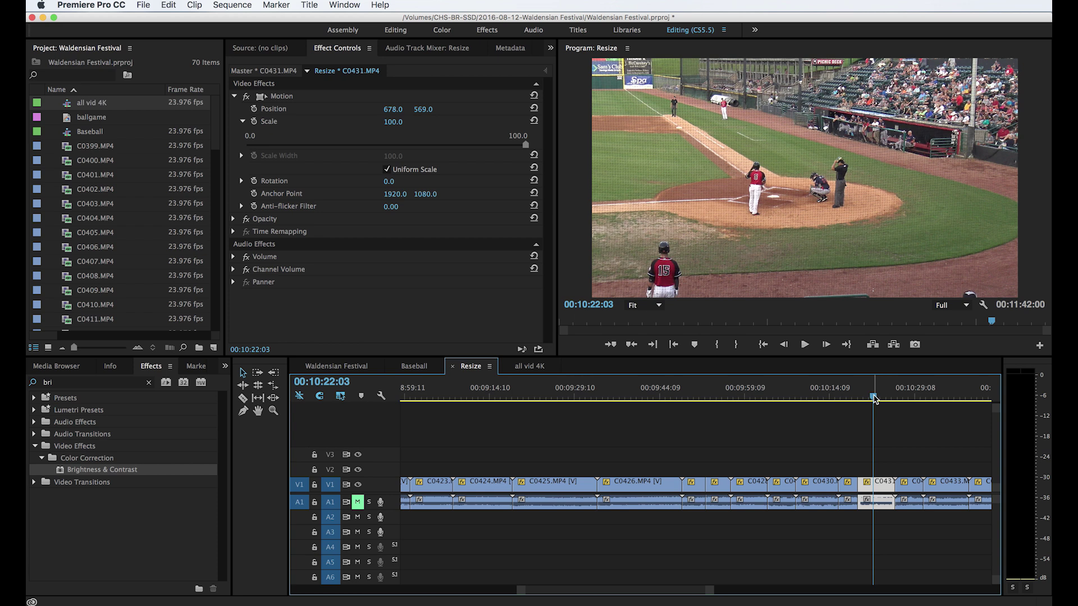
{"action": "mouse_move", "coordinate": [874, 399]}
{"action": "left_mouse_down"}
{"action": "mouse_move", "coordinate": [856, 400]}
{"action": "mouse_move", "coordinate": [881, 400]}
{"action": "left_mouse_up"}
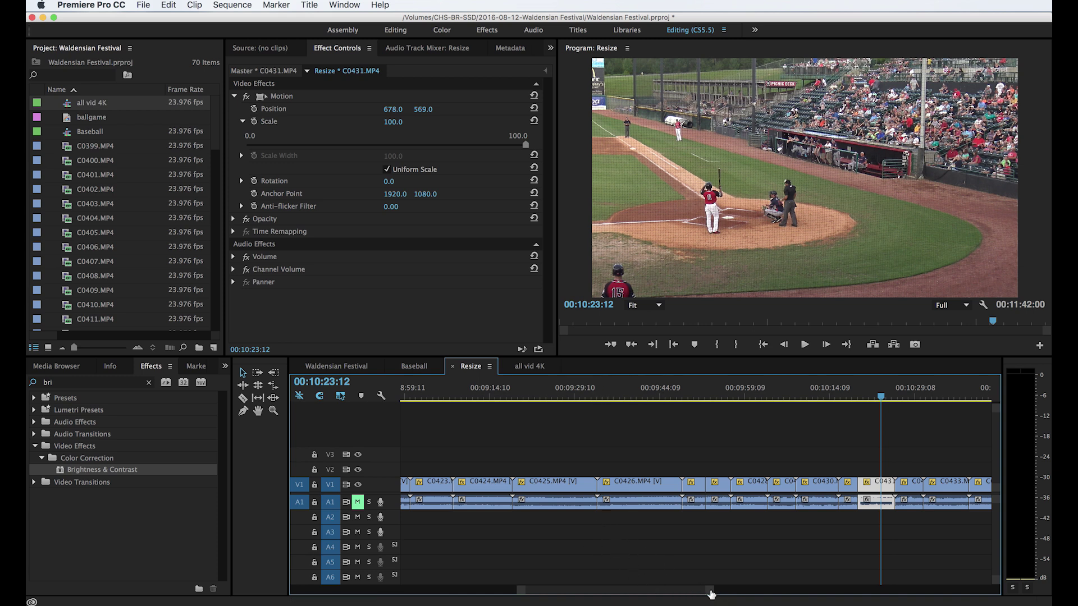
{"action": "left_click_drag", "start_coordinate": [711, 594], "coordinate": [864, 593]}
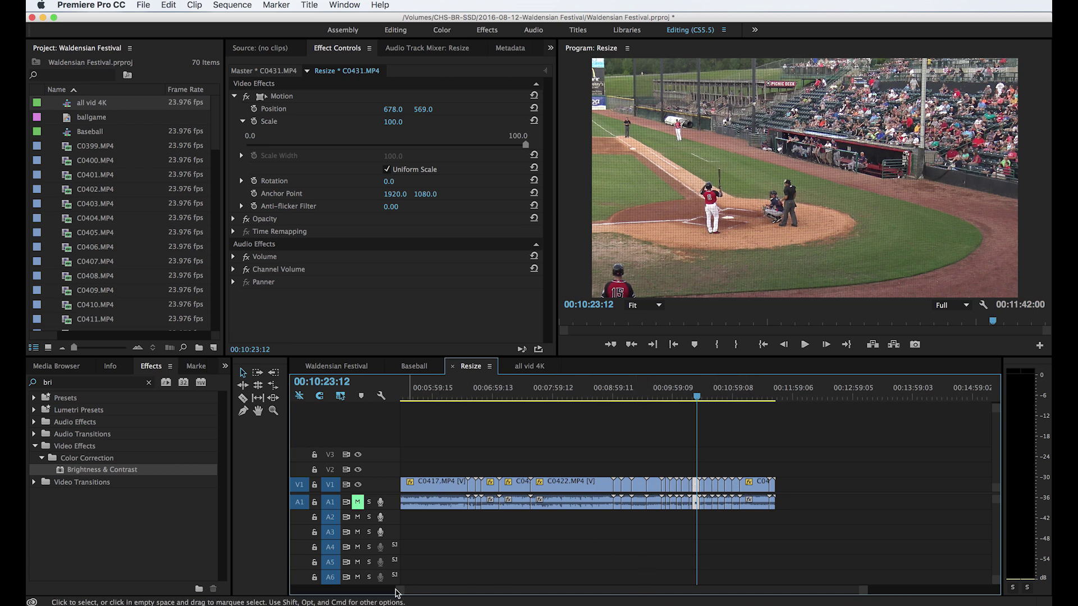
{"action": "left_click_drag", "start_coordinate": [397, 590], "coordinate": [272, 590]}
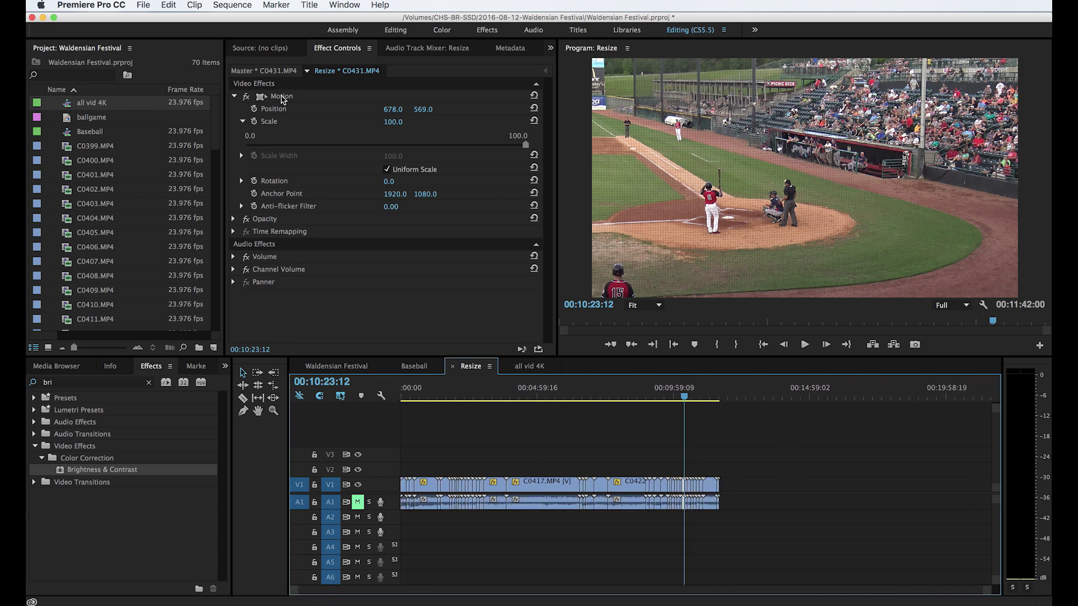
{"action": "left_click", "coordinate": [277, 99]}
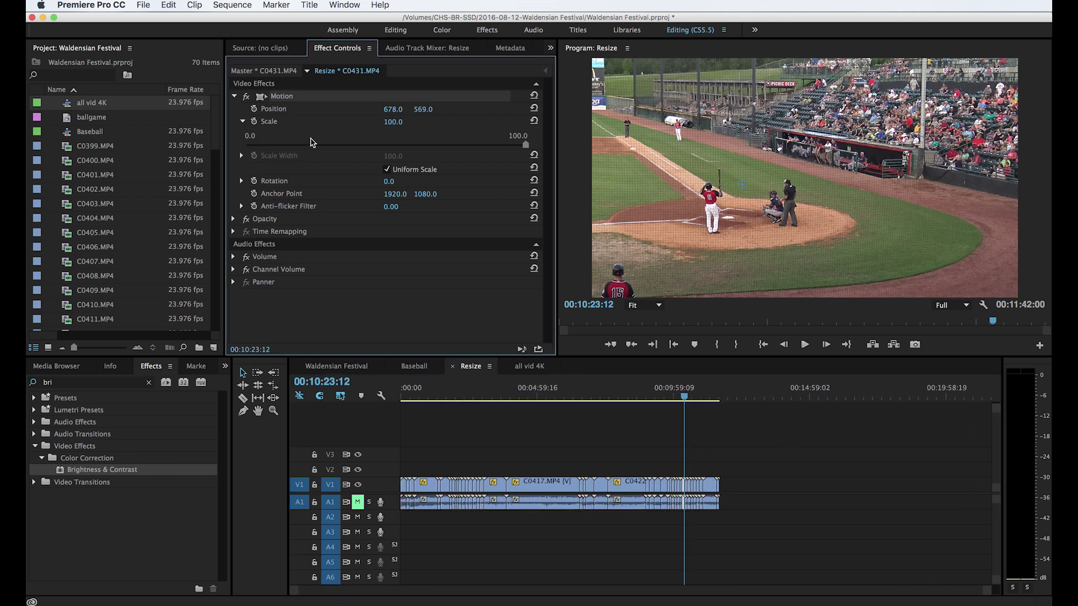